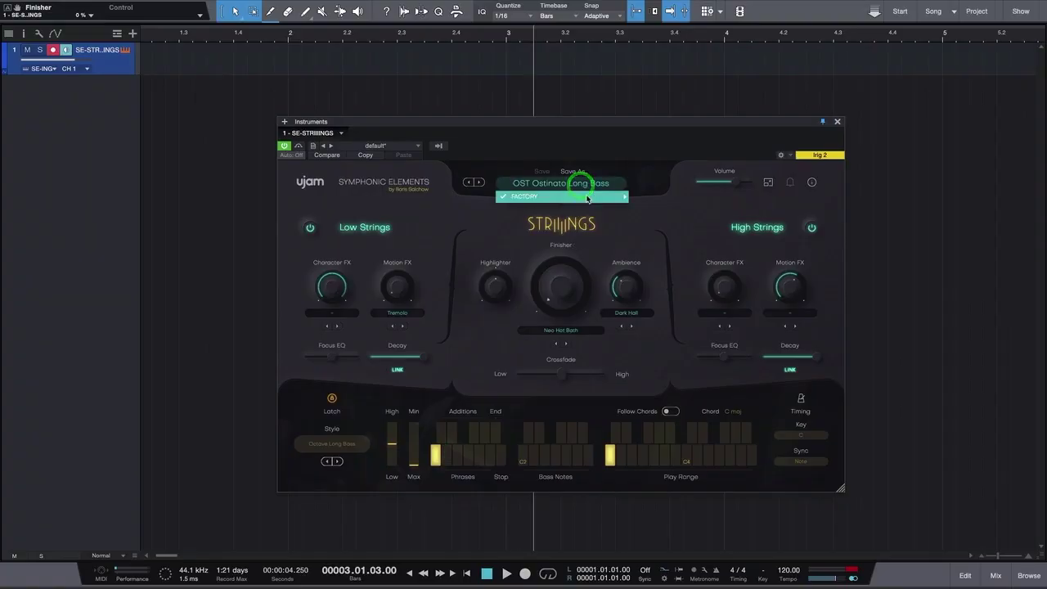
Step: Browse the factory preset categories such as Hybrid and Pads, and the style categories, without loading anything
{"action": "mouse_move", "coordinate": [587, 198]}
{"action": "left_click", "coordinate": [601, 223]}
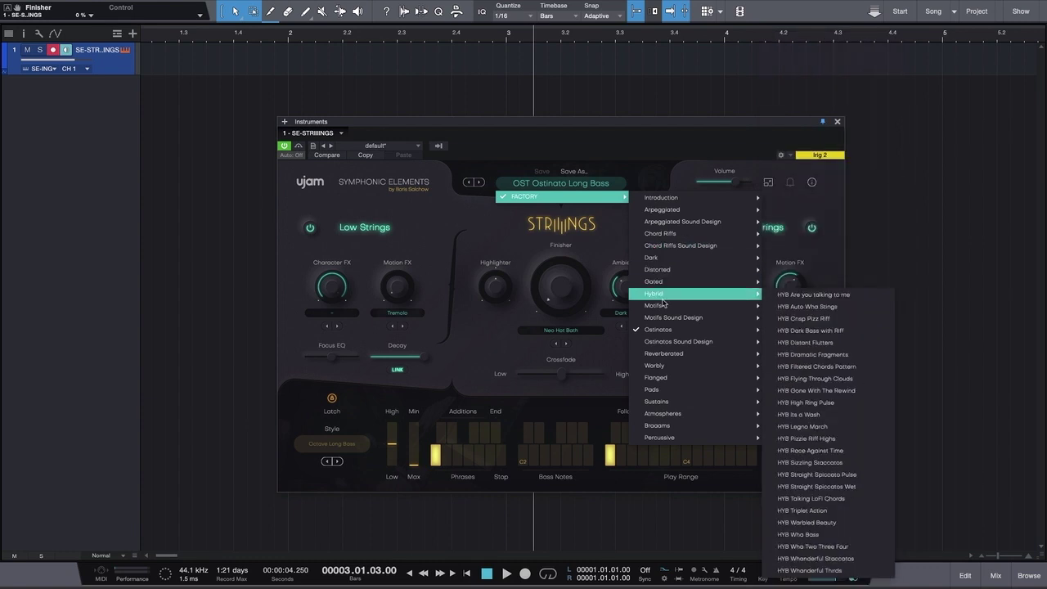
{"action": "mouse_move", "coordinate": [674, 368]}
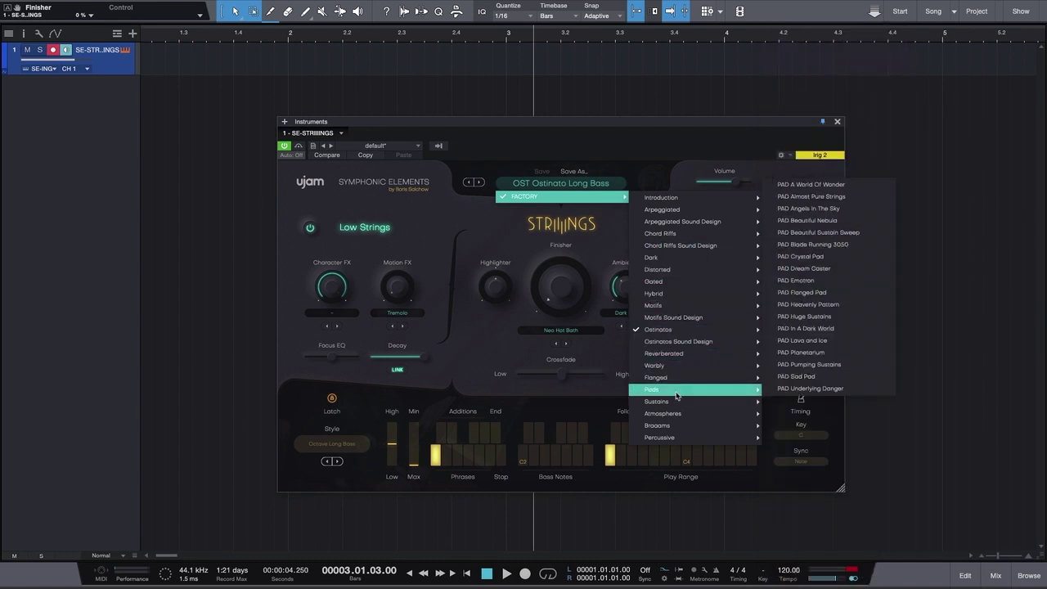
{"action": "left_click", "coordinate": [593, 392]}
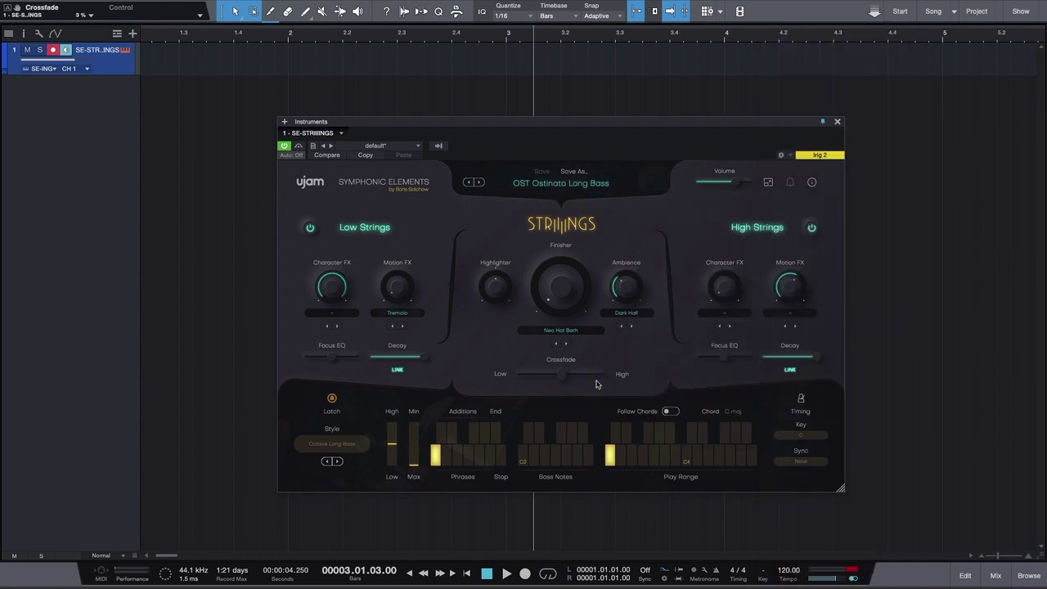
{"action": "left_click", "coordinate": [331, 444]}
{"action": "mouse_move", "coordinate": [333, 364]}
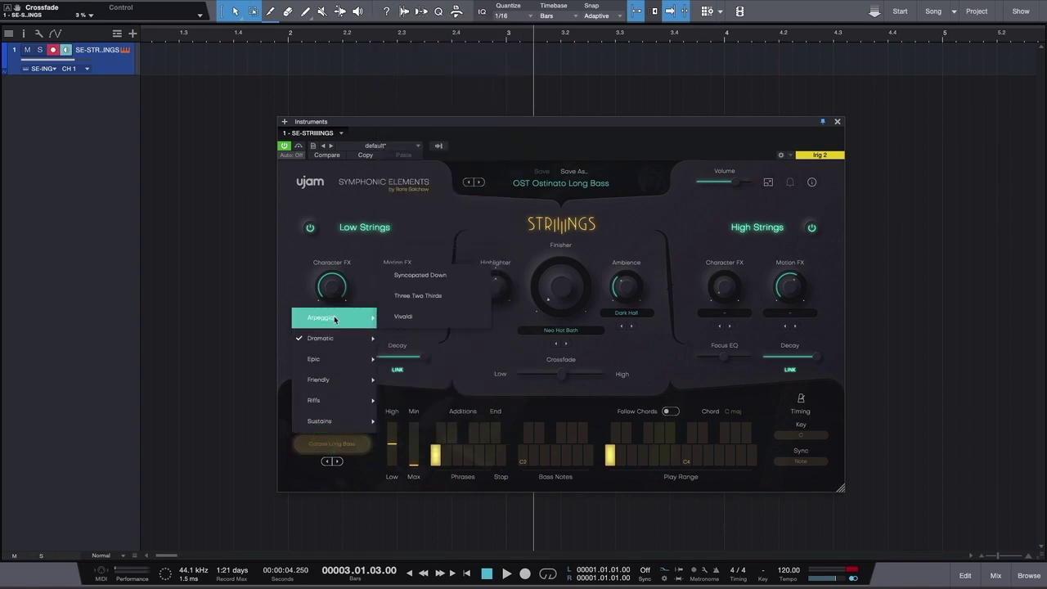
{"action": "left_click", "coordinate": [280, 276]}
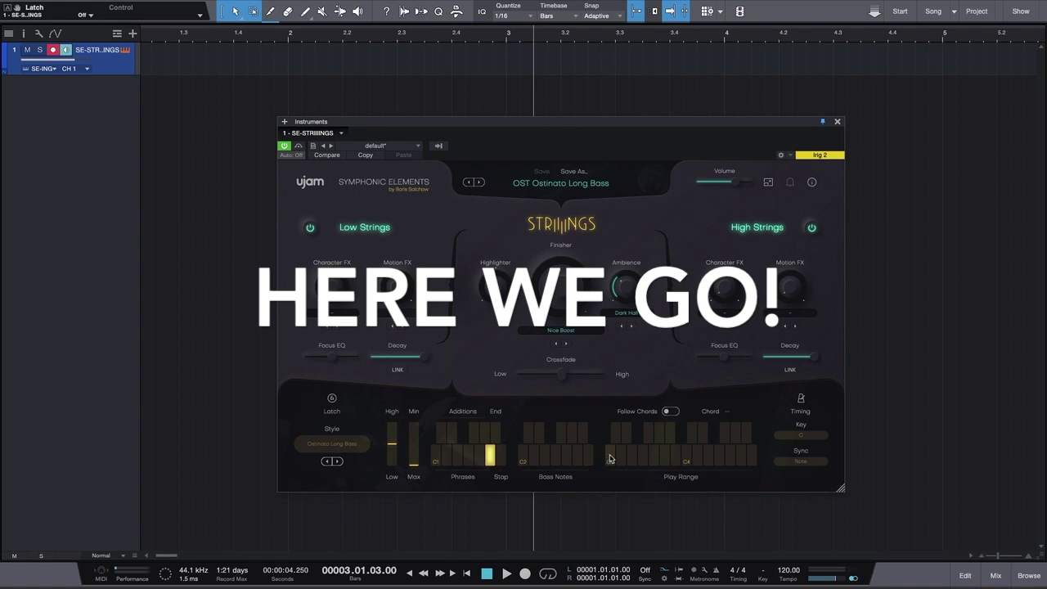
Step: Audition single notes in the Play Range with Latch off, starting from C3
{"action": "left_click", "coordinate": [610, 456]}
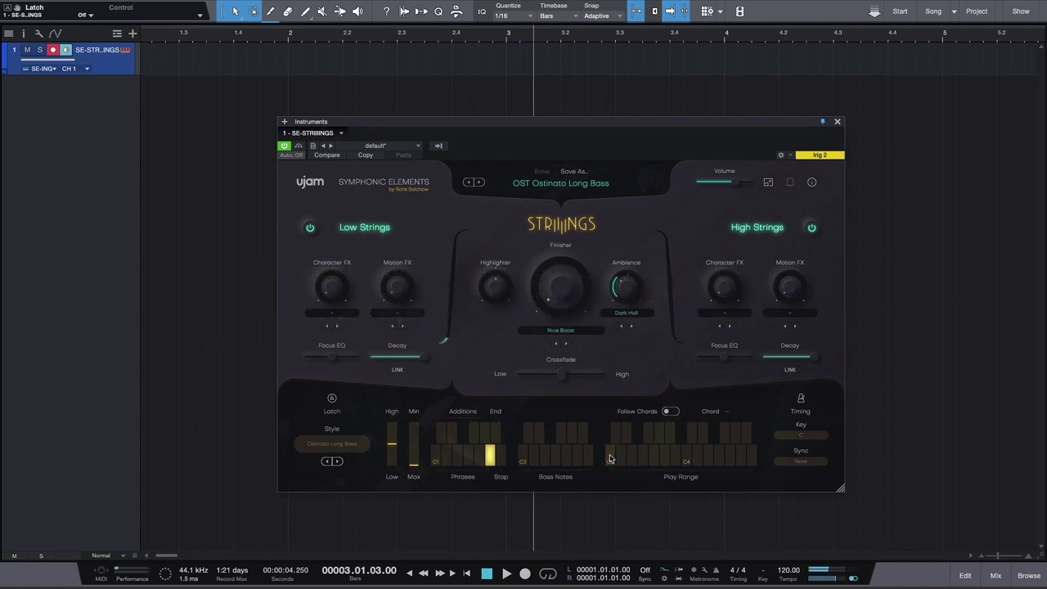
{"action": "left_click", "coordinate": [609, 457]}
{"action": "left_click", "coordinate": [637, 457]}
{"action": "left_click", "coordinate": [664, 459]}
{"action": "left_click", "coordinate": [652, 459]}
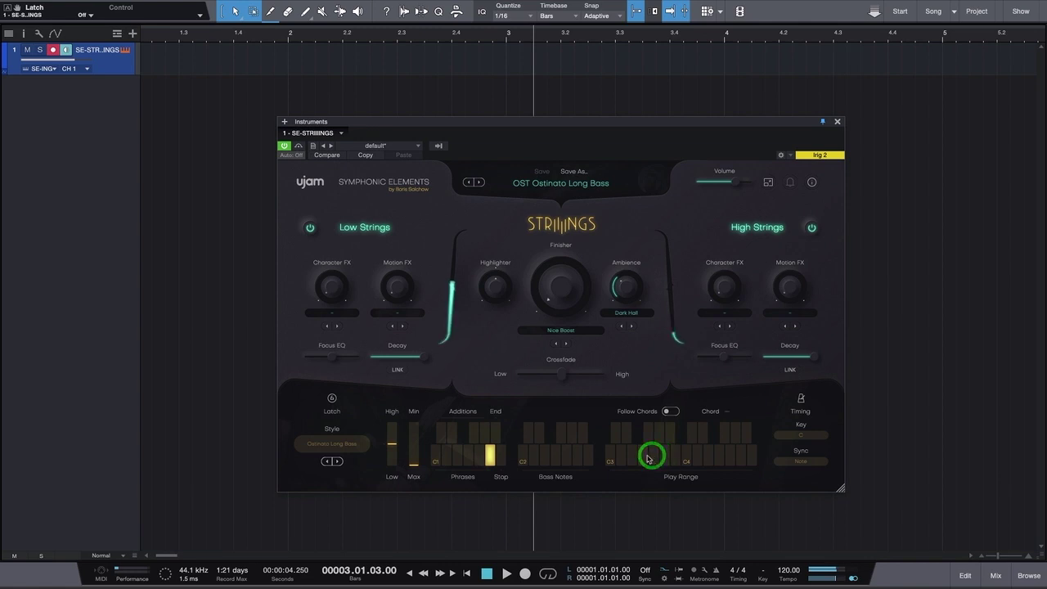
{"action": "left_click", "coordinate": [607, 458]}
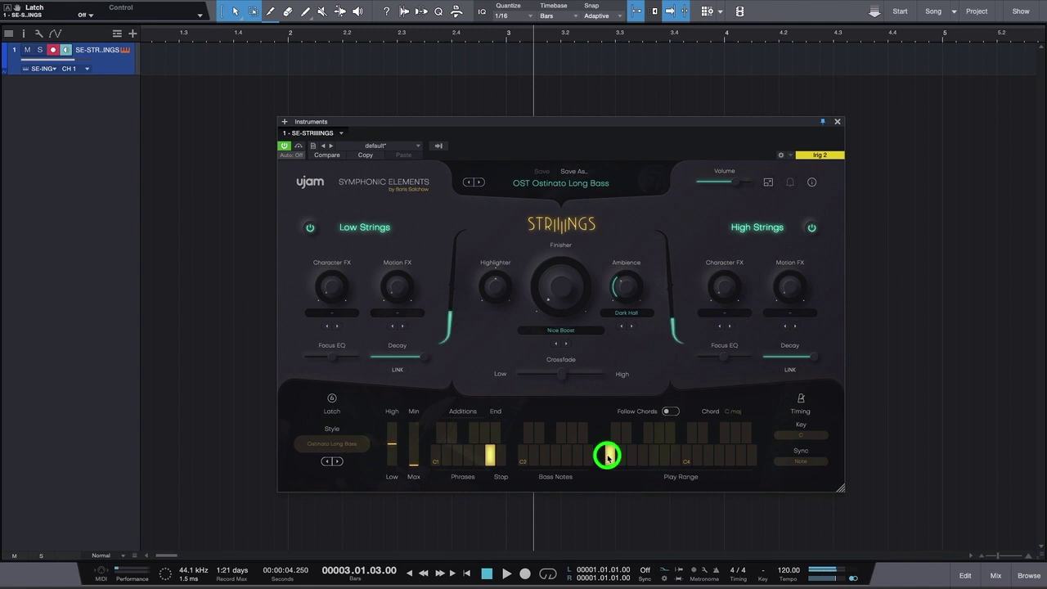
{"action": "left_click", "coordinate": [609, 458]}
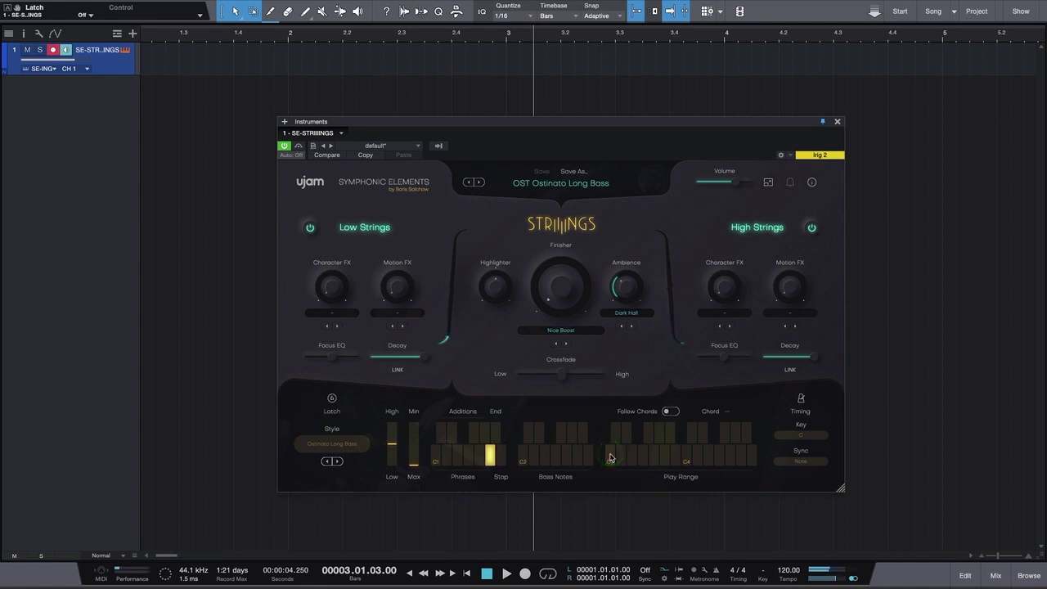
{"action": "left_click", "coordinate": [610, 456]}
{"action": "left_click", "coordinate": [615, 456]}
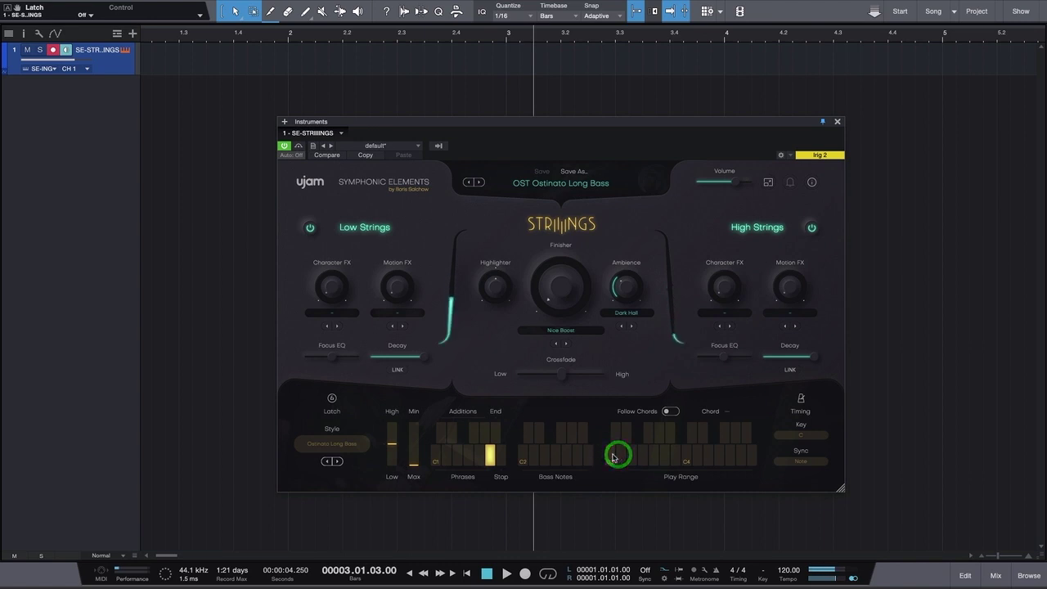
Step: Turn on Latch with C3 held and change the bass note to A2, C2 and F2, ending on C2
{"action": "left_click", "coordinate": [332, 399]}
{"action": "left_click", "coordinate": [607, 457]}
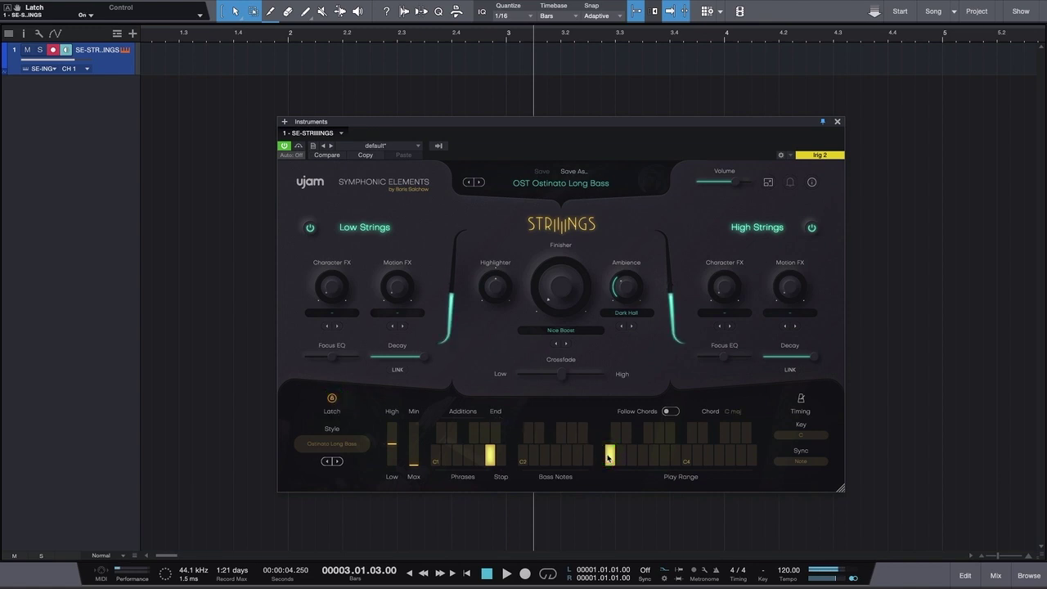
{"action": "left_click", "coordinate": [577, 456]}
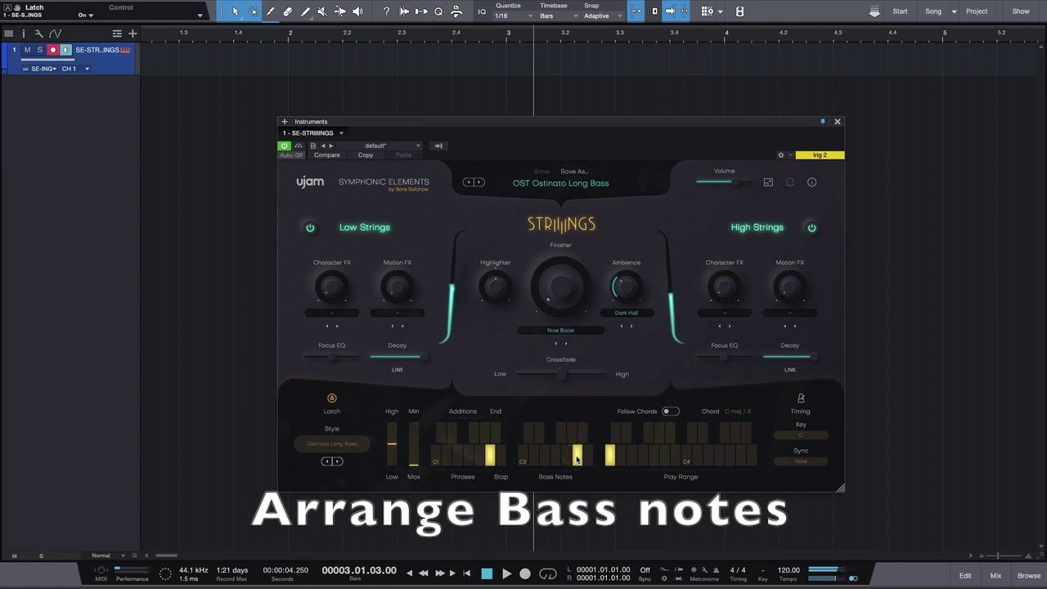
{"action": "left_click", "coordinate": [524, 457]}
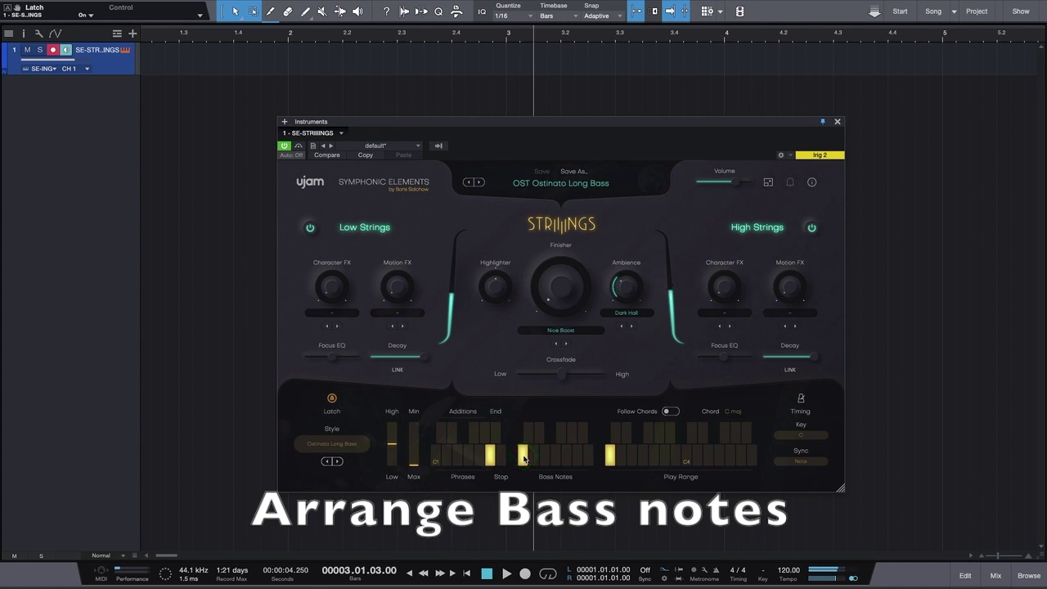
{"action": "left_click", "coordinate": [555, 456]}
{"action": "left_click", "coordinate": [523, 457]}
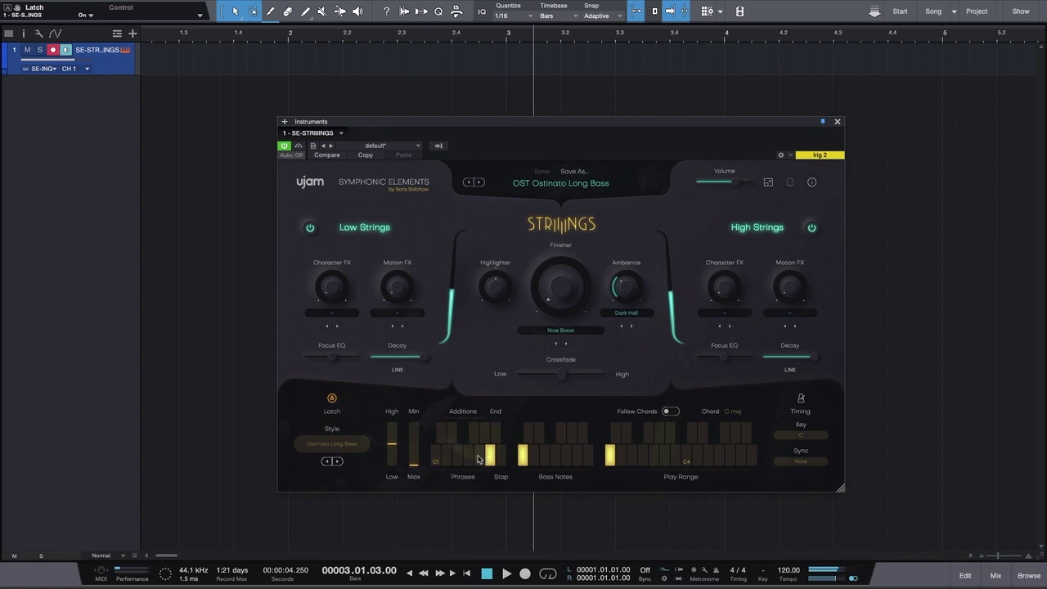
Step: Switch to the G1 phrase and temporarily mute the High Strings to hear the Low Strings alone
{"action": "left_click", "coordinate": [478, 456]}
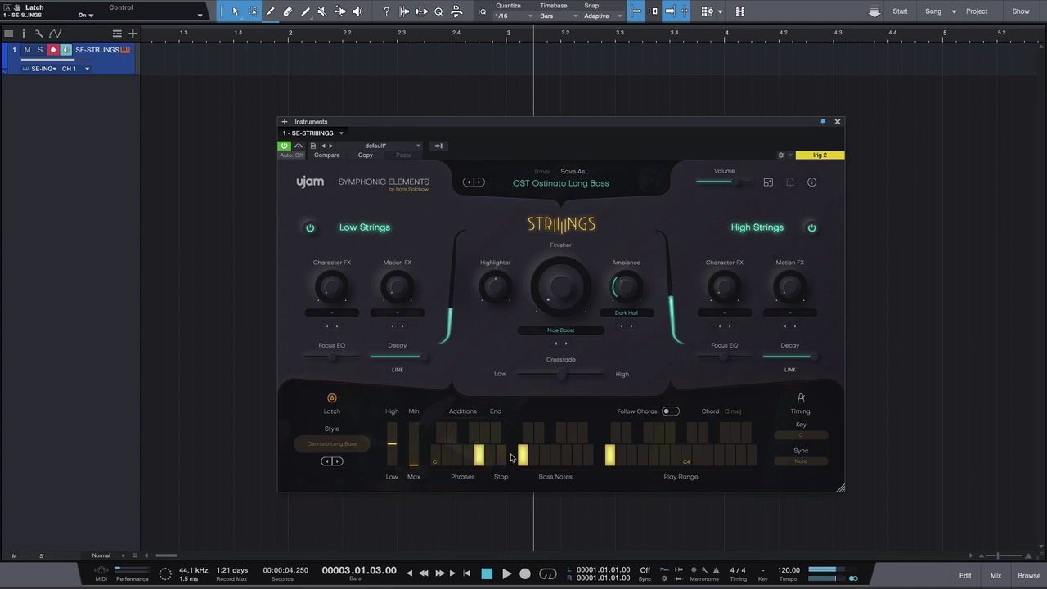
{"action": "left_click", "coordinate": [812, 228]}
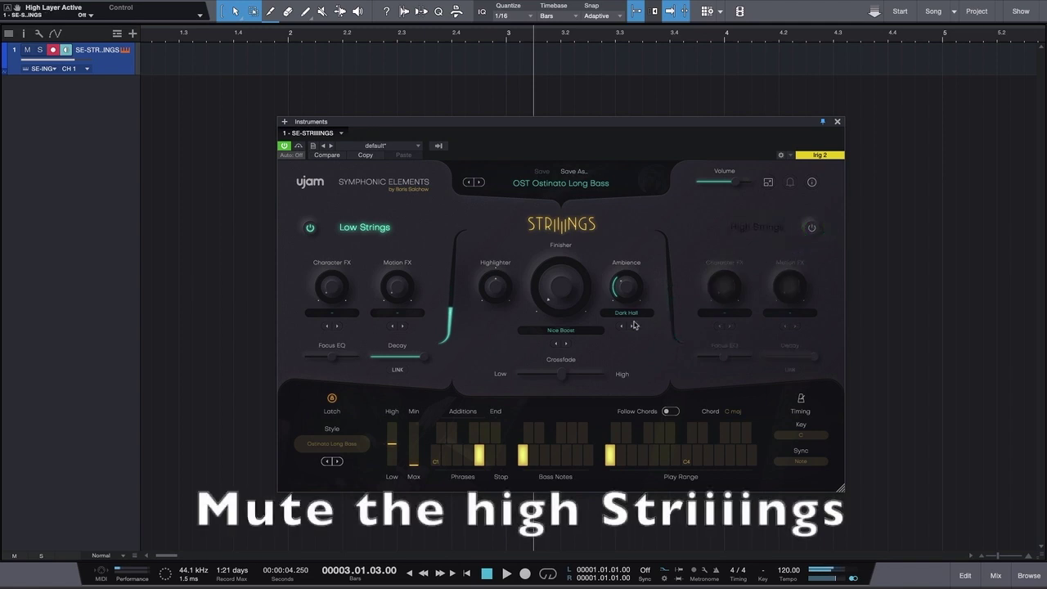
{"action": "mouse_move", "coordinate": [332, 361]}
{"action": "left_mouse_down"}
{"action": "mouse_move", "coordinate": [373, 358]}
{"action": "mouse_move", "coordinate": [280, 360]}
{"action": "mouse_move", "coordinate": [344, 359]}
{"action": "left_mouse_up"}
{"action": "left_click", "coordinate": [812, 228]}
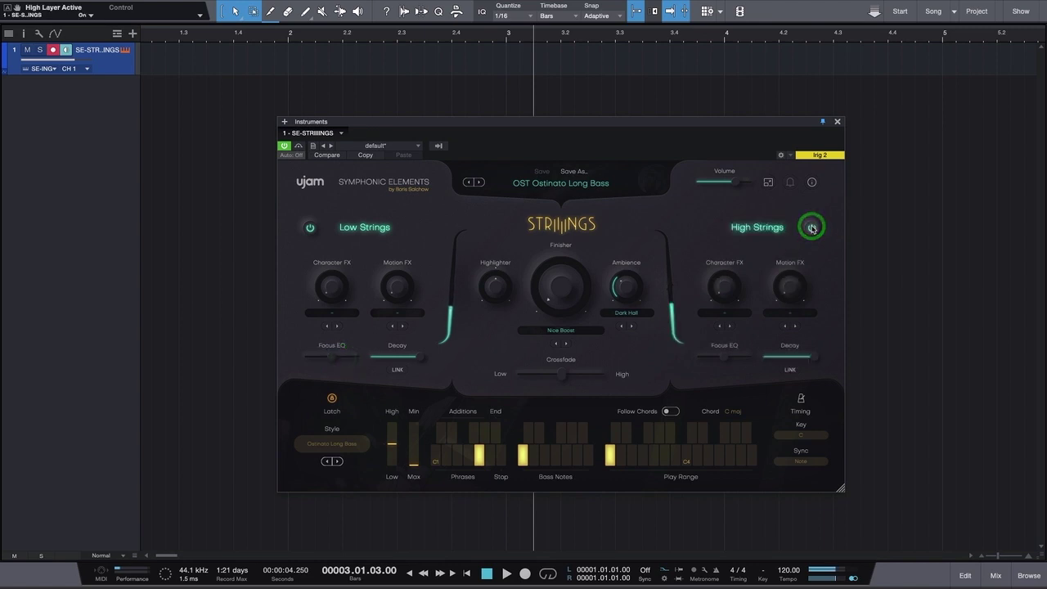
Step: Temporarily mute the Low Strings and sweep the High Strings Decay down to 0% and back up to 92.7%
{"action": "left_click", "coordinate": [310, 228]}
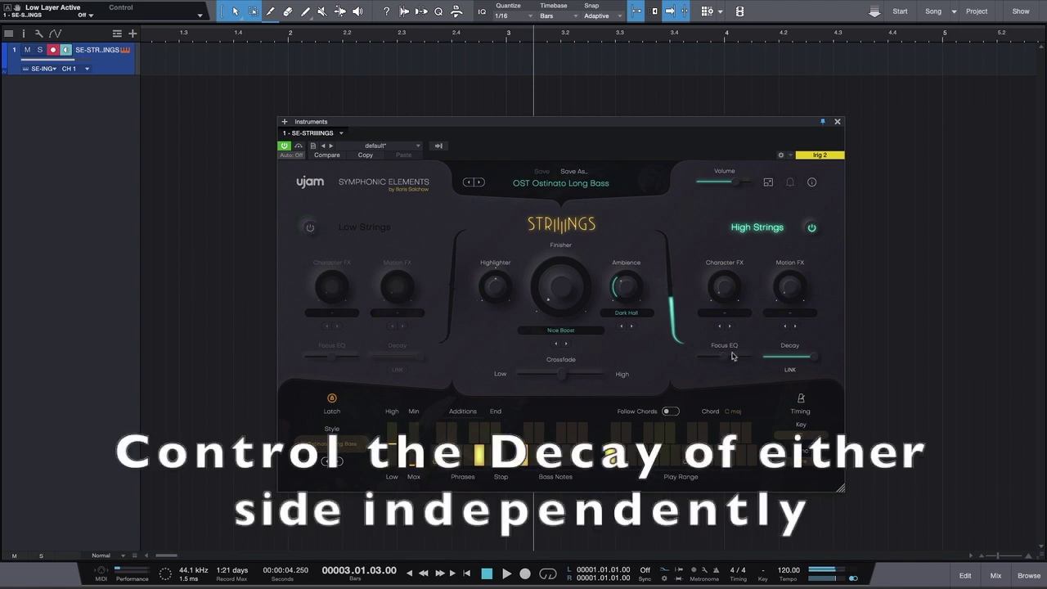
{"action": "left_click_drag", "start_coordinate": [812, 356], "coordinate": [735, 358]}
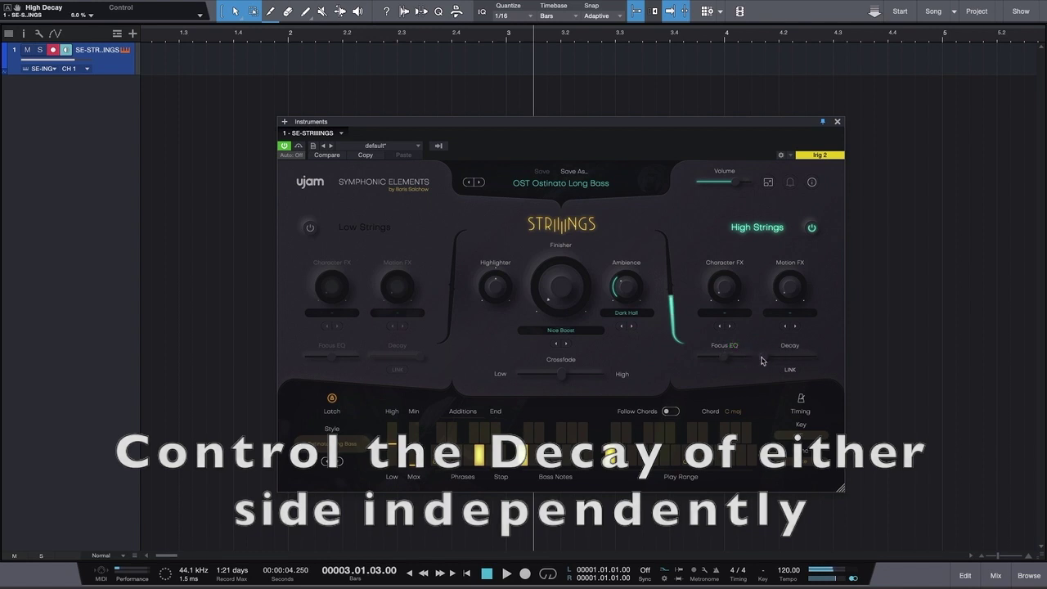
{"action": "left_click_drag", "start_coordinate": [761, 357], "coordinate": [833, 356]}
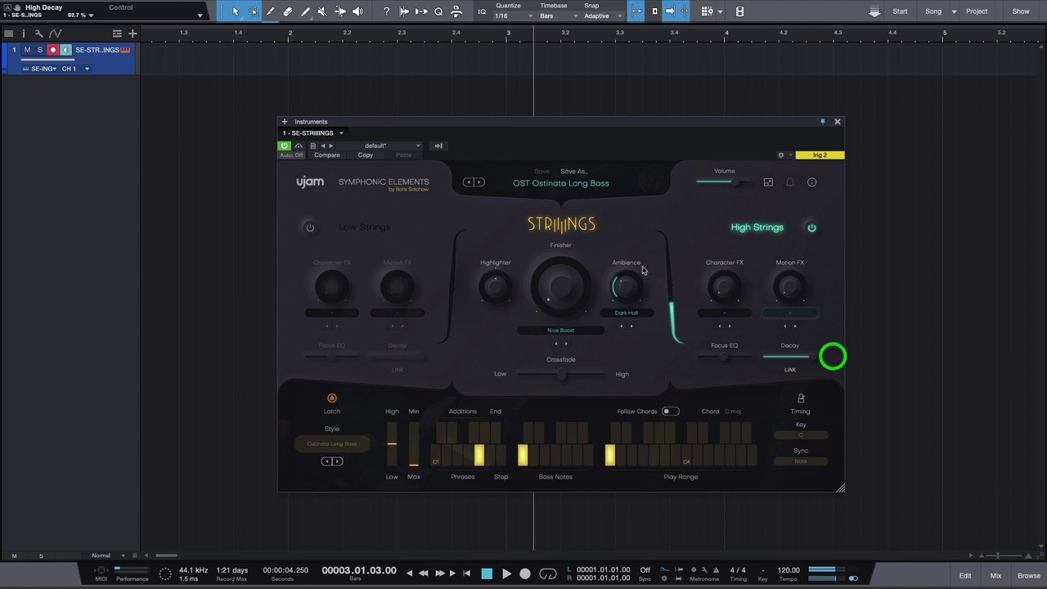
{"action": "left_click", "coordinate": [311, 227]}
Step: Link the Decay of the Low and High Strings and raise it to 100%
{"action": "left_click", "coordinate": [396, 370]}
{"action": "left_click", "coordinate": [399, 359]}
{"action": "left_click_drag", "start_coordinate": [398, 358], "coordinate": [452, 357]}
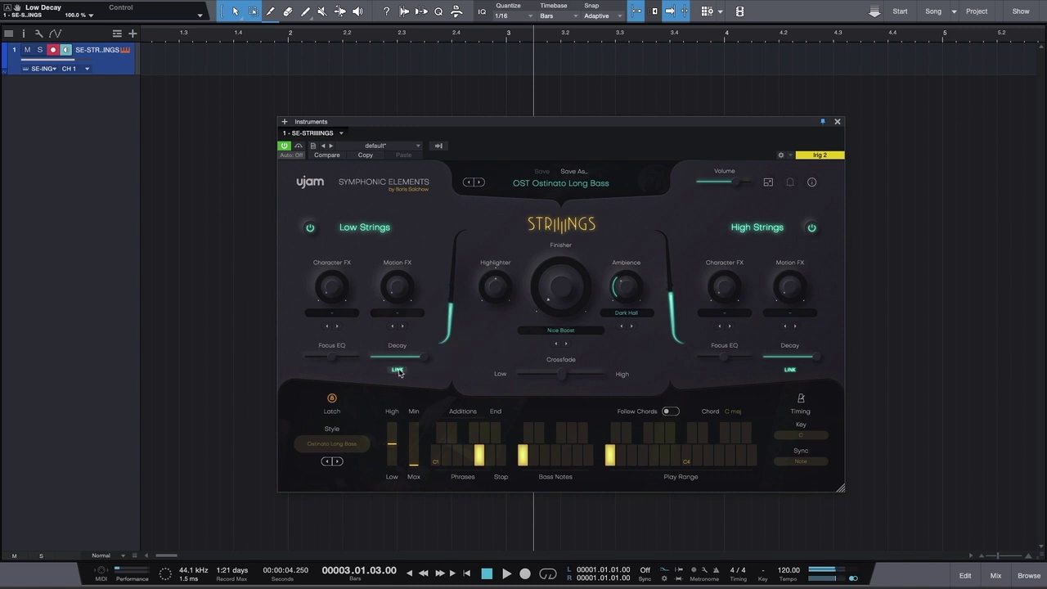
Step: Switch to the F1 phrase and sweep the Ambience up and back down to 35%
{"action": "left_click", "coordinate": [466, 454]}
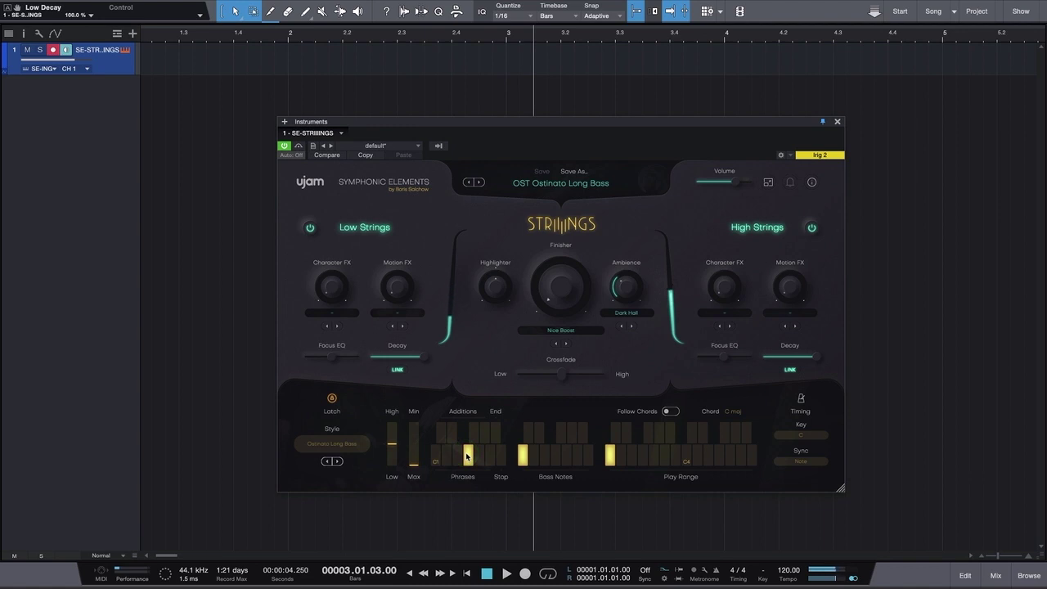
{"action": "left_click_drag", "start_coordinate": [626, 288], "coordinate": [630, 199]}
{"action": "left_click_drag", "start_coordinate": [622, 280], "coordinate": [619, 382]}
Step: Sweep the Min/Max control fully and return it, and solo each string section with the High/Low control before recentring it
{"action": "left_click_drag", "start_coordinate": [412, 465], "coordinate": [417, 408]}
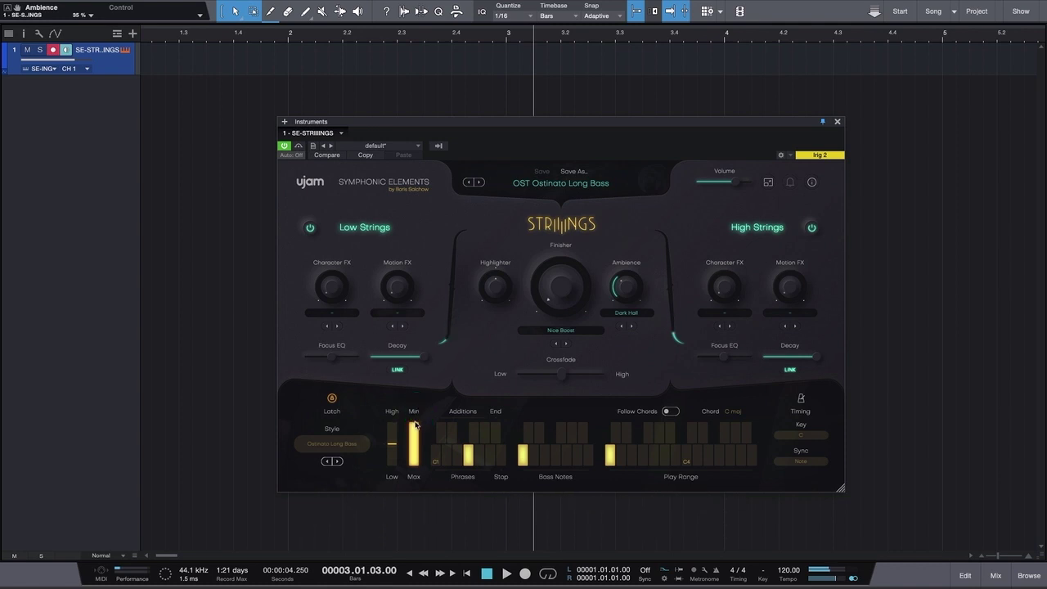
{"action": "left_click_drag", "start_coordinate": [416, 425], "coordinate": [415, 479]}
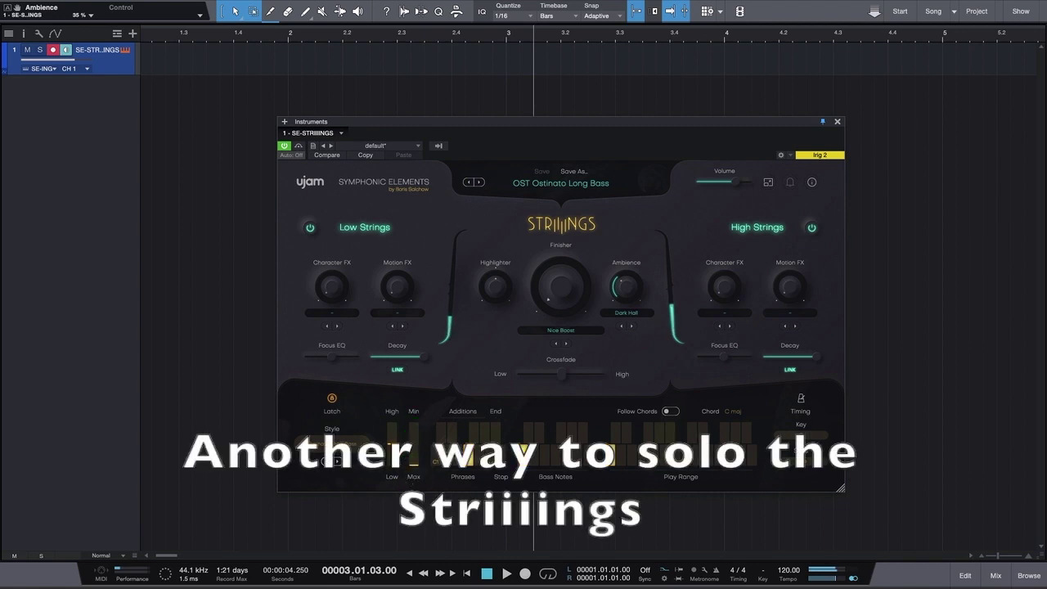
{"action": "left_click", "coordinate": [392, 377]}
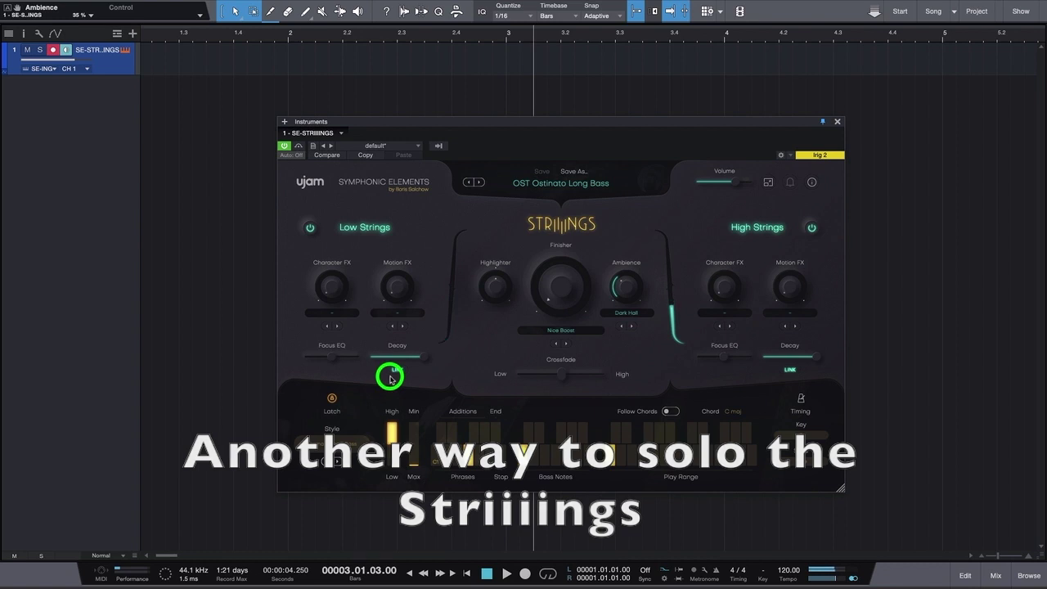
{"action": "left_click", "coordinate": [393, 556]}
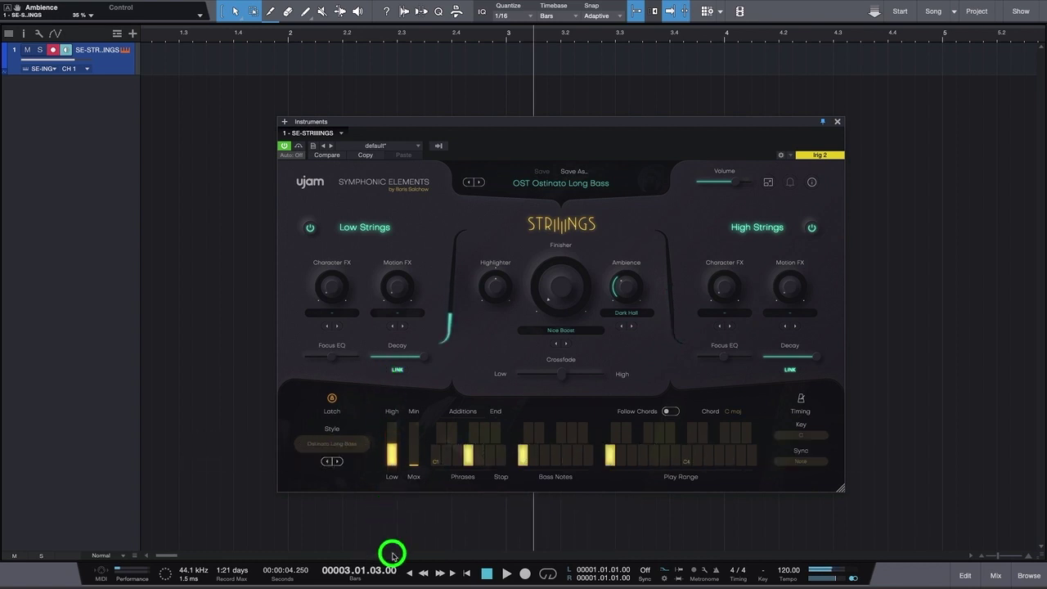
{"action": "left_click_drag", "start_coordinate": [393, 556], "coordinate": [394, 448]}
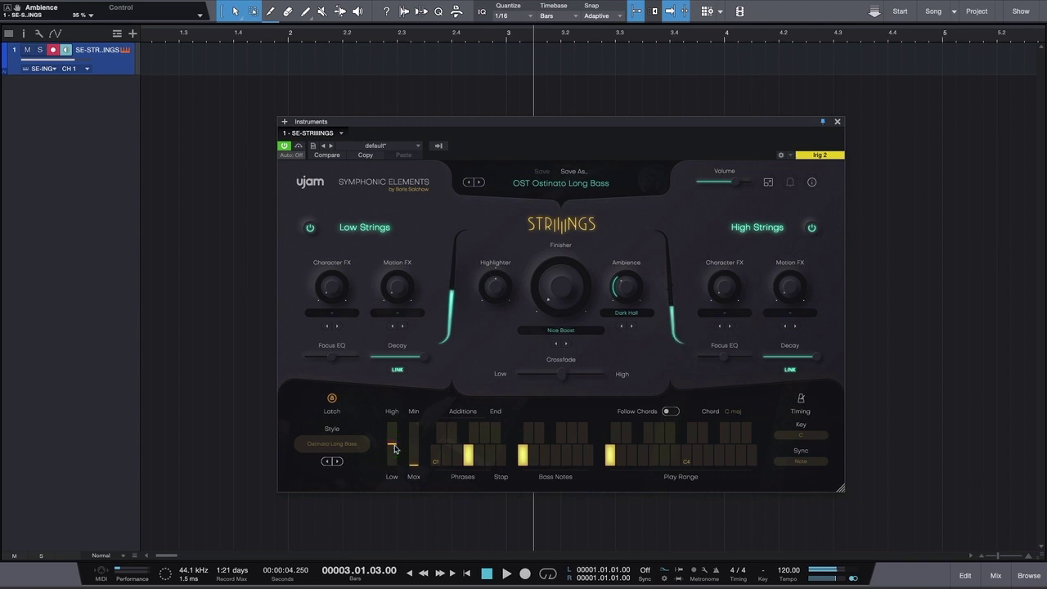
Step: Step the style forward to Rule Of Thirds and back through Octave Short Bass to Long Bass Short Vls
{"action": "left_click", "coordinate": [336, 462]}
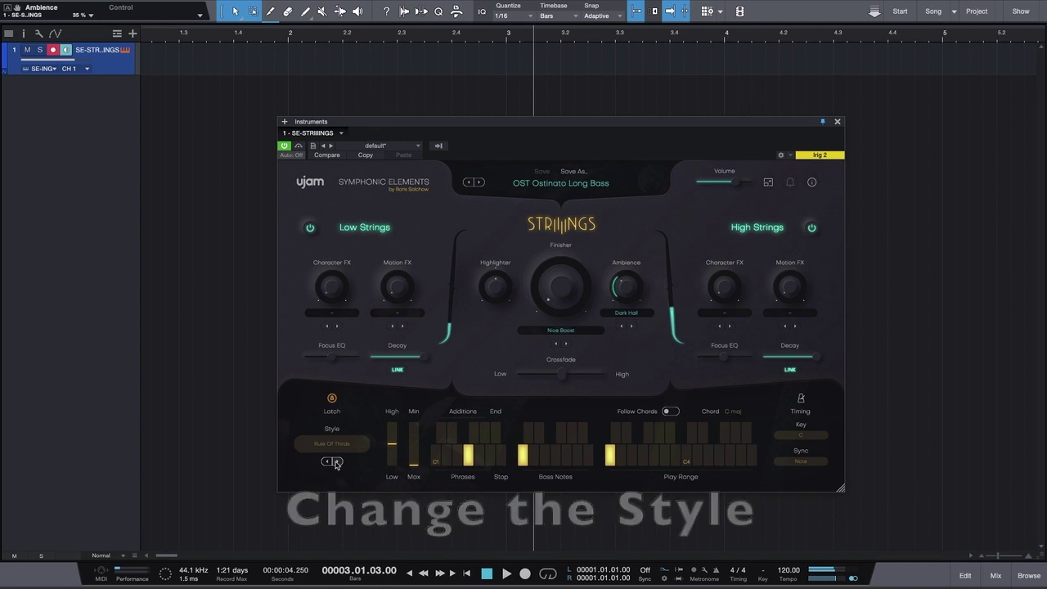
{"action": "left_click", "coordinate": [328, 463]}
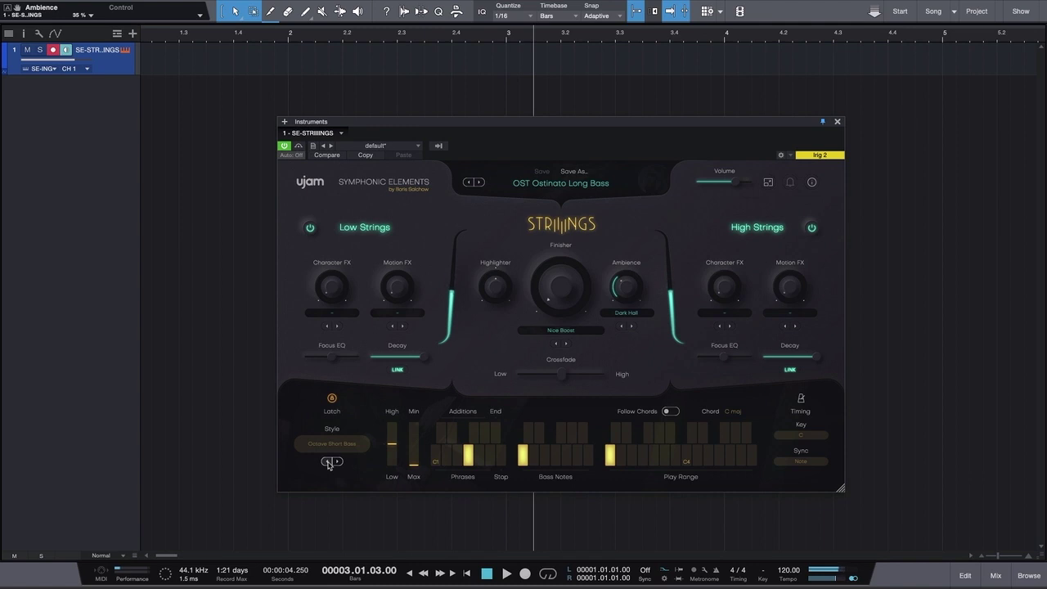
{"action": "left_click", "coordinate": [328, 463]}
{"action": "left_click", "coordinate": [328, 463]}
Step: Examine the styles offered under Arpeggios, Dramatic, Epic, Friendly, Riffs and Sustains
{"action": "left_click", "coordinate": [336, 446]}
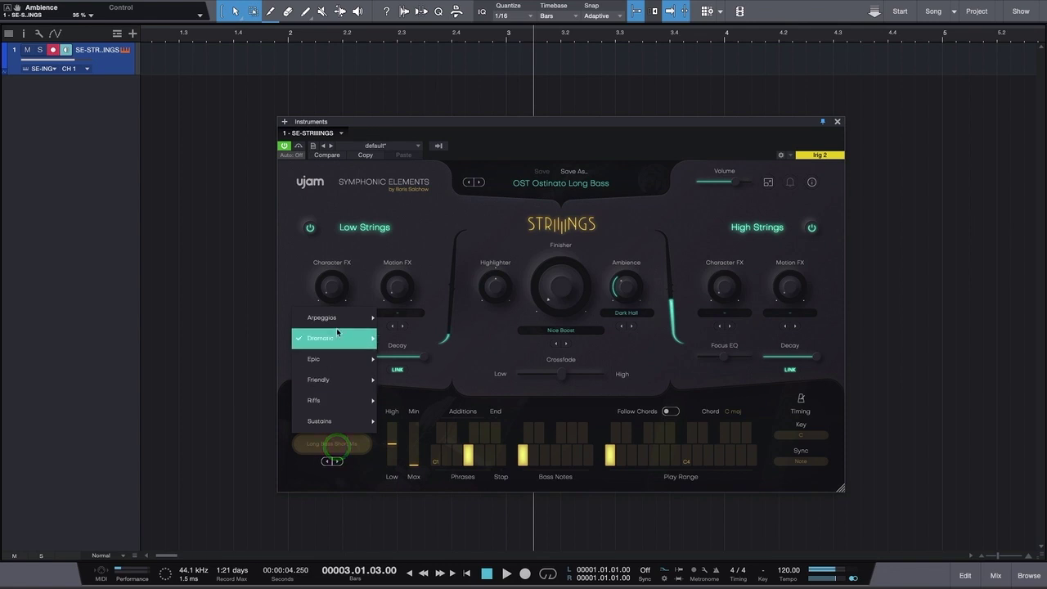
{"action": "mouse_move", "coordinate": [337, 322]}
{"action": "mouse_move", "coordinate": [337, 341]}
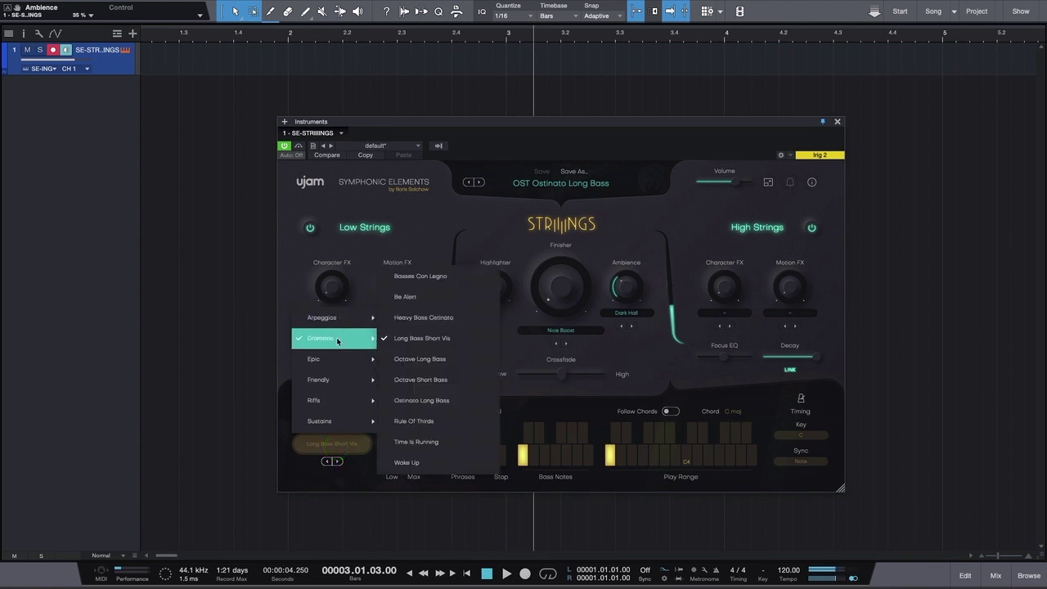
{"action": "mouse_move", "coordinate": [339, 361]}
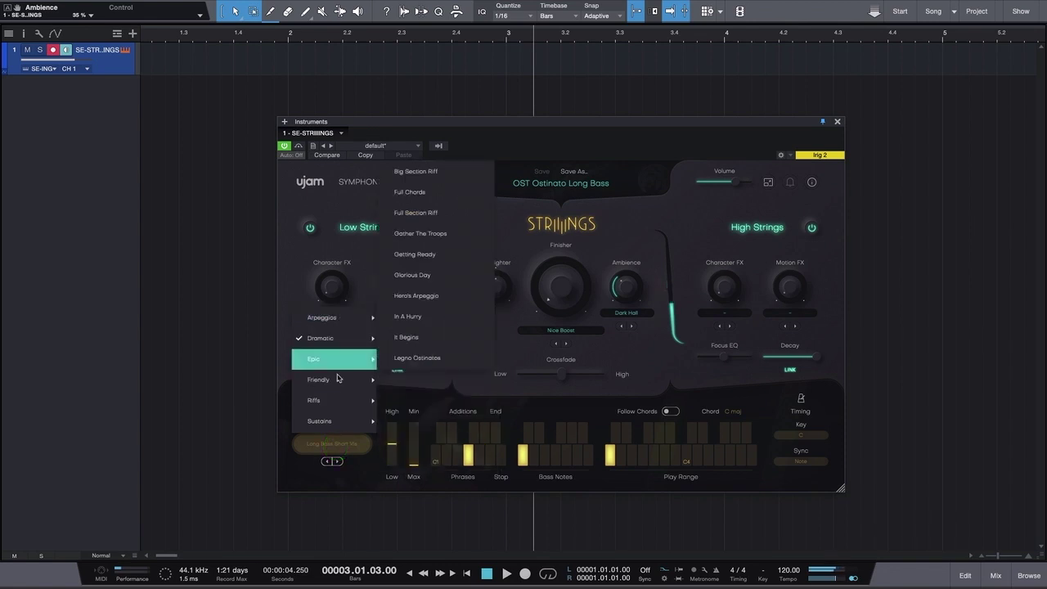
{"action": "mouse_move", "coordinate": [338, 383]}
{"action": "mouse_move", "coordinate": [338, 403]}
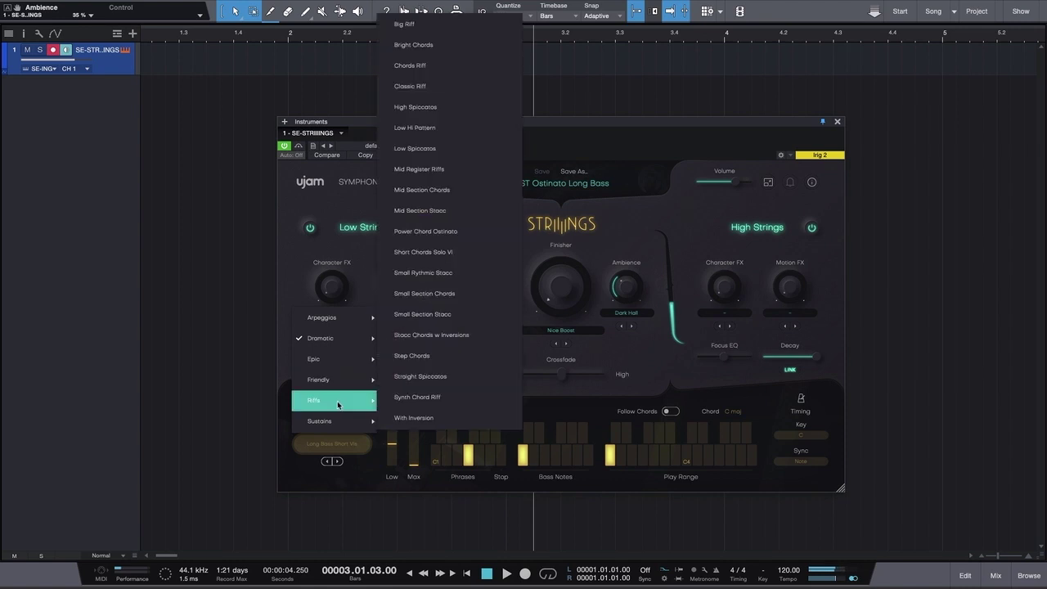
{"action": "mouse_move", "coordinate": [336, 422]}
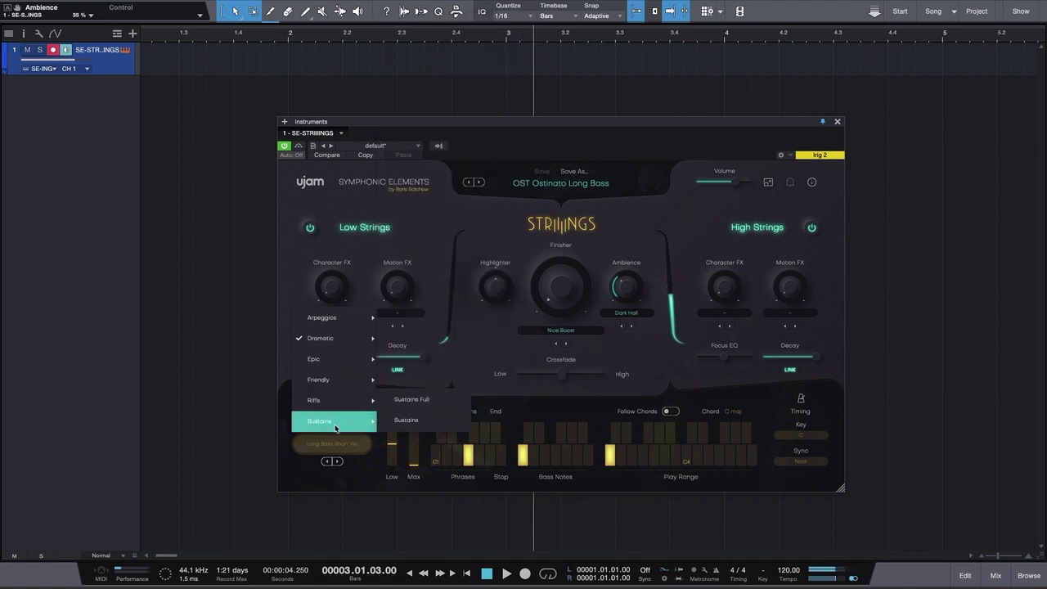
{"action": "left_click", "coordinate": [331, 448]}
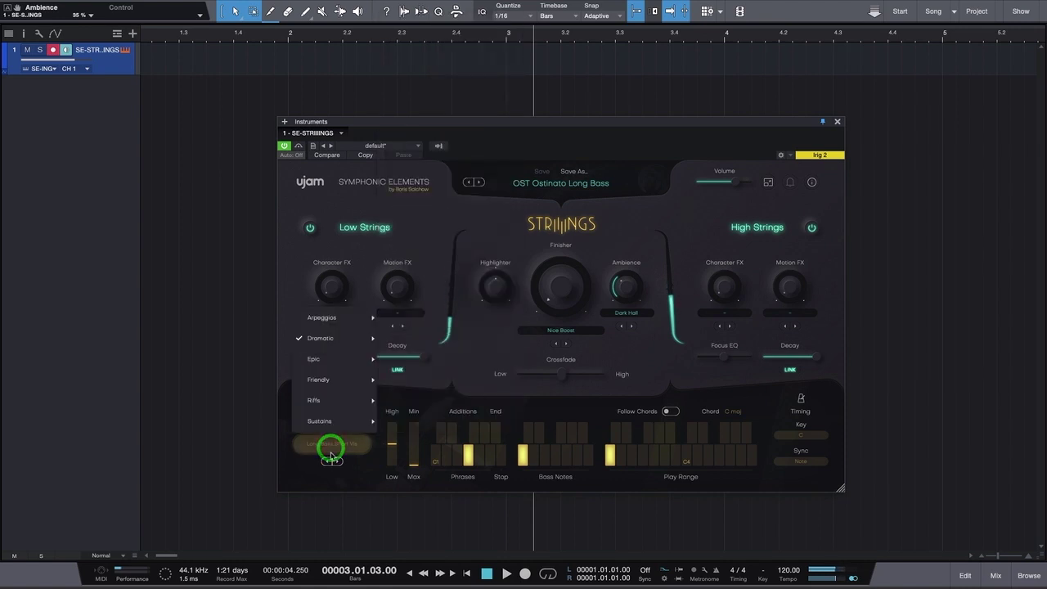
Step: Change the style to Octave Long Bass and switch to the E1 phrase
{"action": "left_click", "coordinate": [335, 464]}
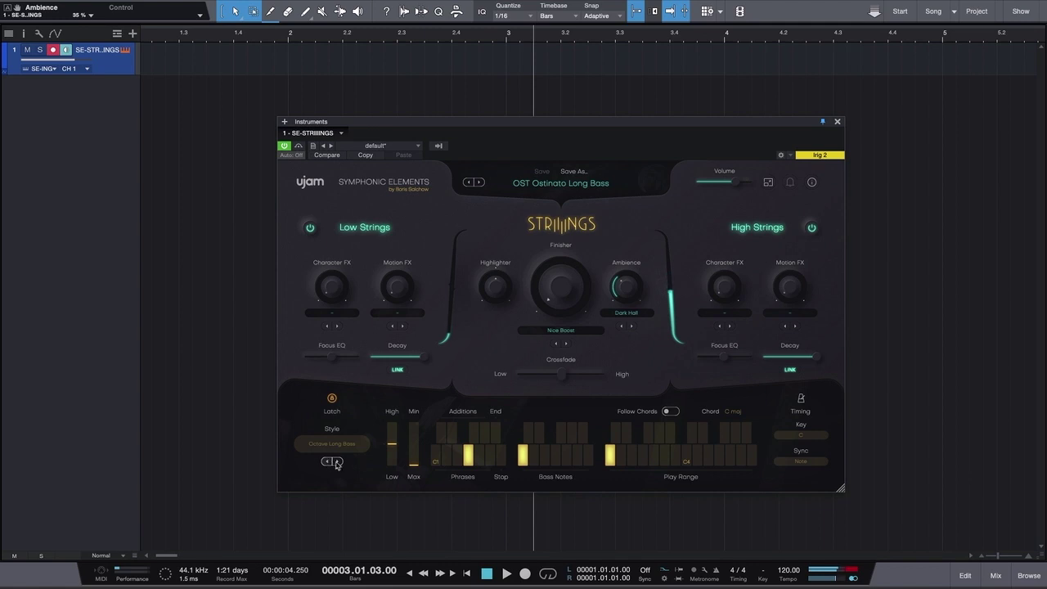
{"action": "left_click", "coordinate": [457, 458]}
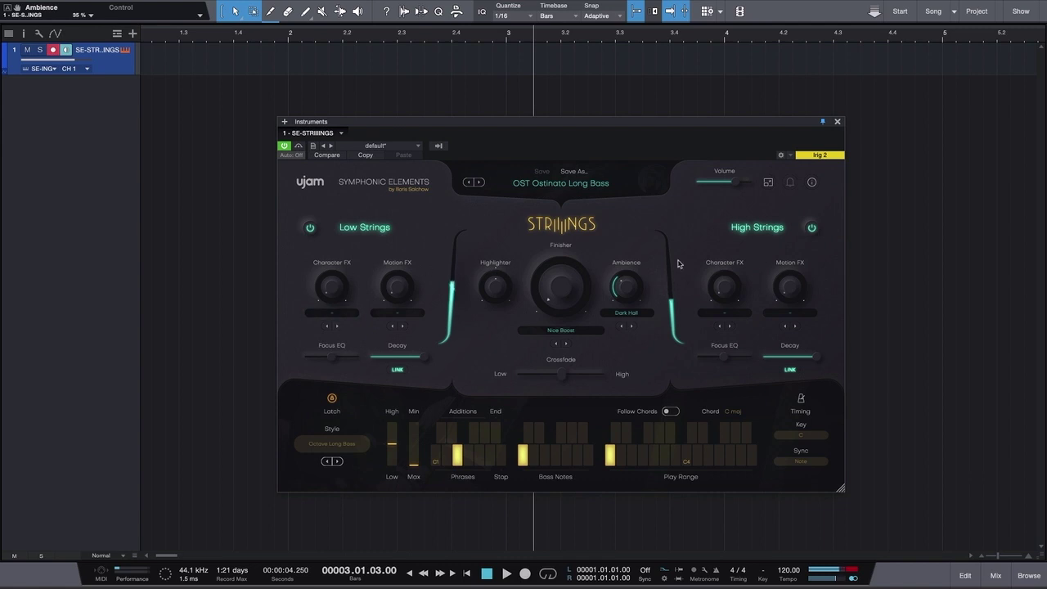
Step: Turn off the High Strings layer and apply the Radio Character FX to the Low Strings at about 58.7%
{"action": "left_click", "coordinate": [811, 229]}
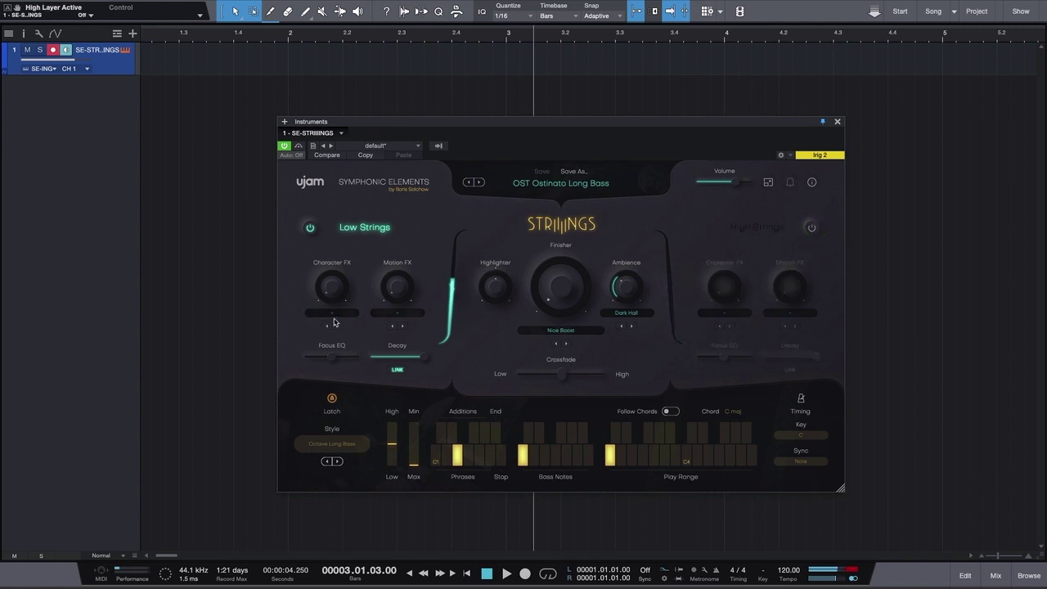
{"action": "left_click", "coordinate": [336, 318]}
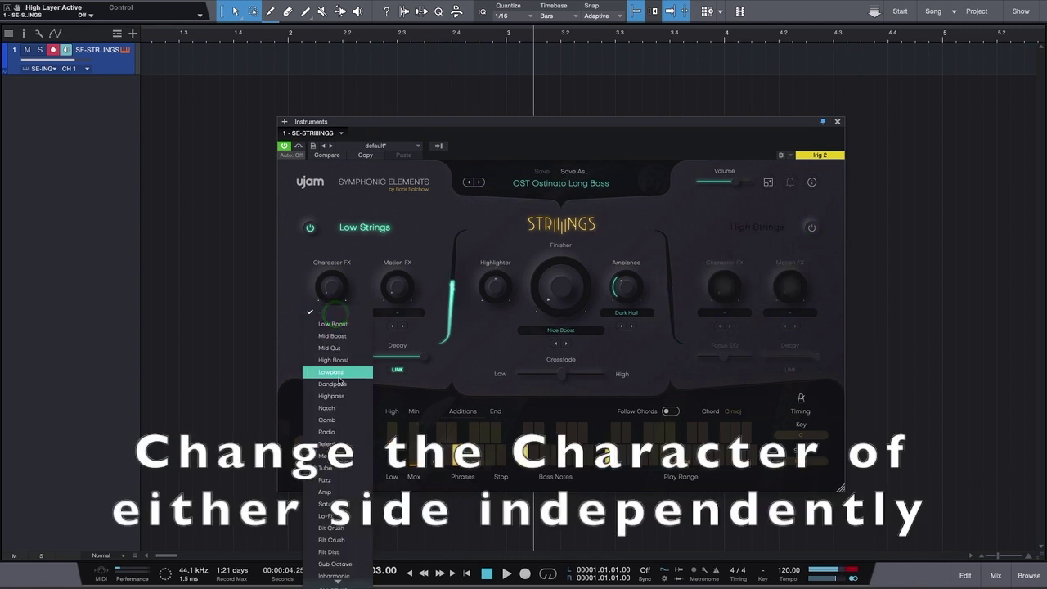
{"action": "left_click", "coordinate": [334, 434]}
{"action": "left_click_drag", "start_coordinate": [328, 292], "coordinate": [336, 212]}
Step: Change the Low Strings Character FX to Sub Octave and raise its amount to 100%
{"action": "left_click", "coordinate": [331, 313]}
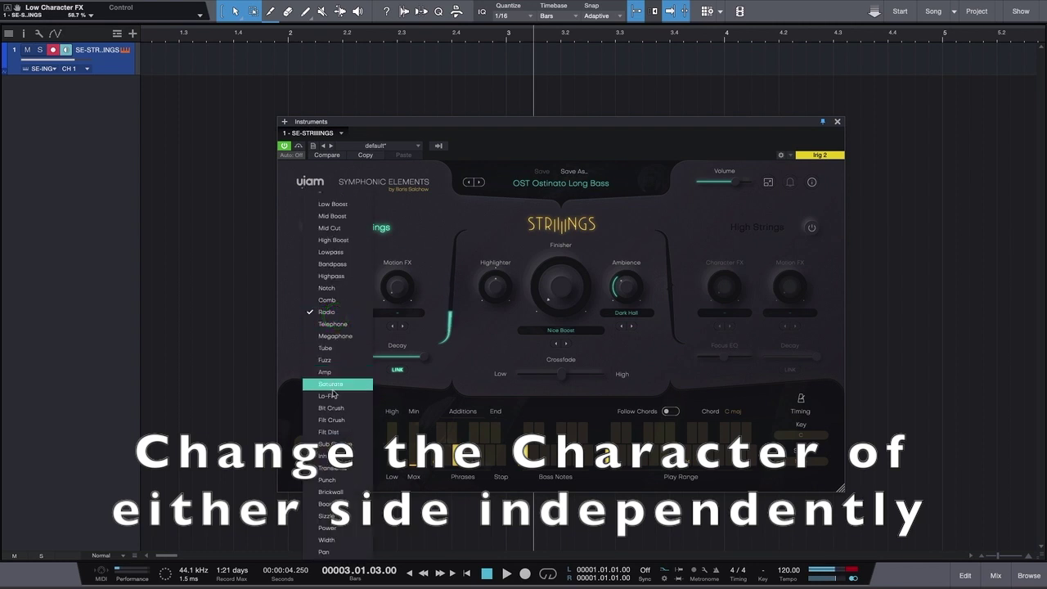
{"action": "left_click", "coordinate": [331, 443]}
{"action": "left_click", "coordinate": [333, 399]}
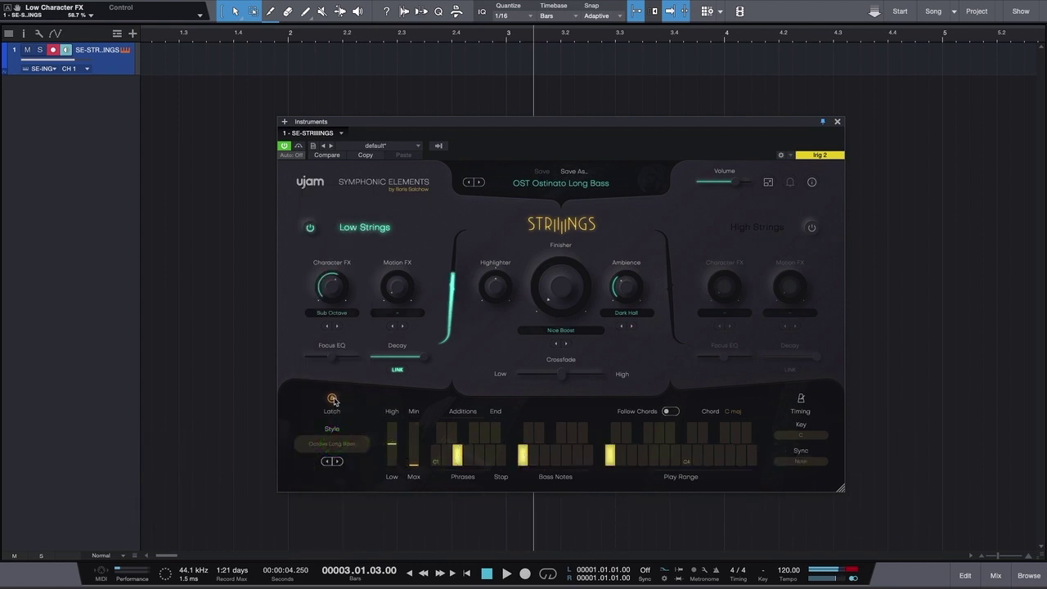
{"action": "left_click_drag", "start_coordinate": [324, 291], "coordinate": [324, 239]}
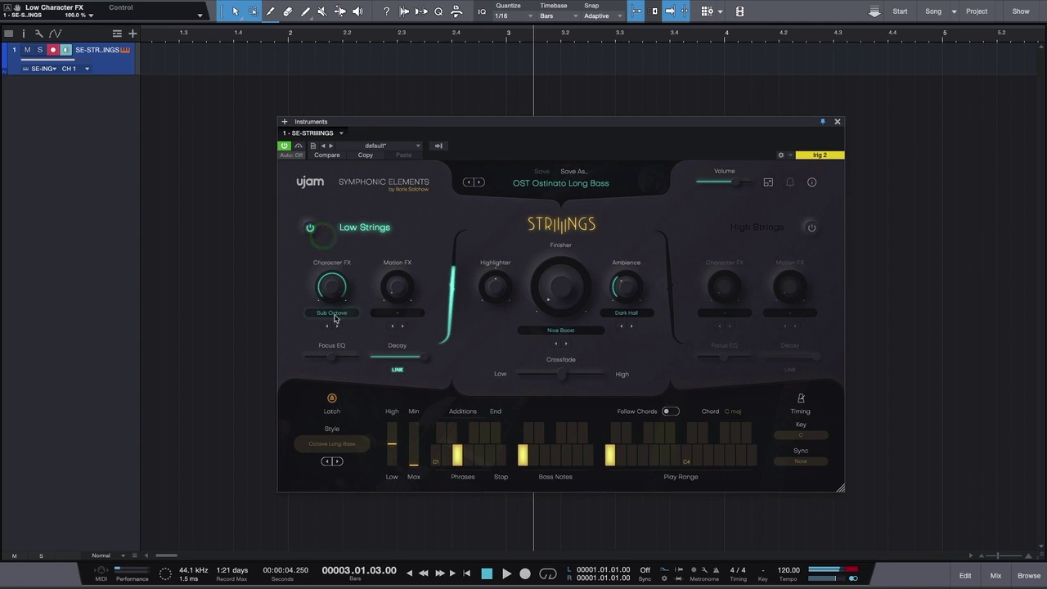
Step: Try the Saturate Character FX on the Low Strings and reset the effect selection to none
{"action": "left_click", "coordinate": [333, 312]}
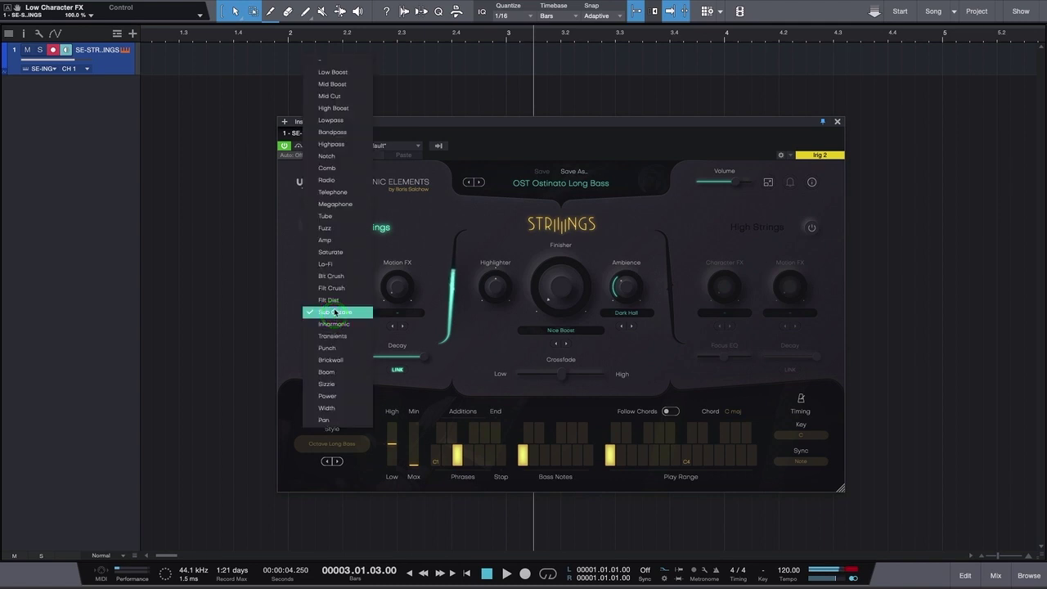
{"action": "left_click", "coordinate": [330, 251]}
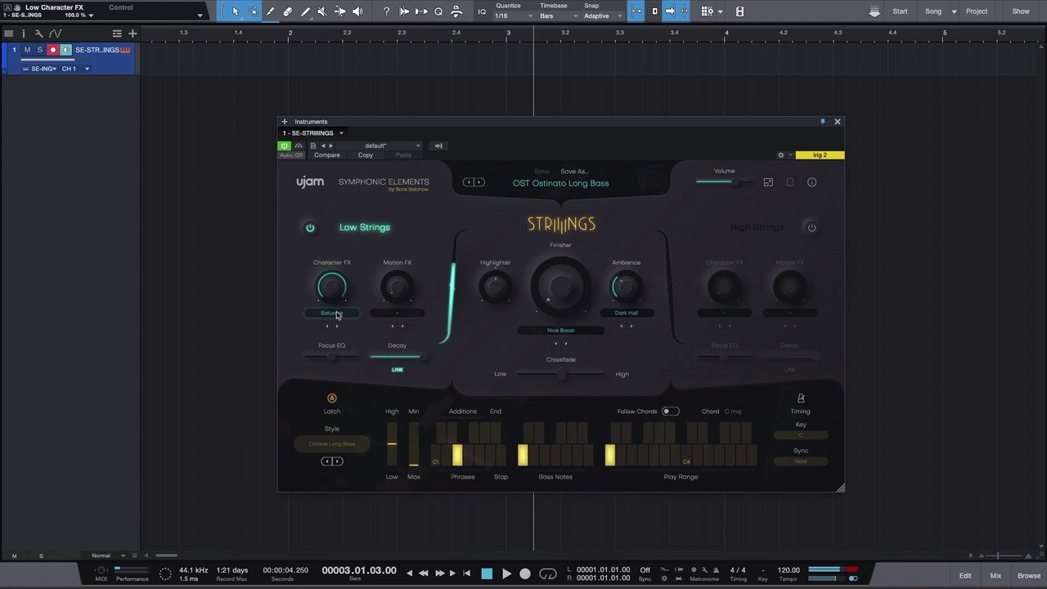
{"action": "left_click", "coordinate": [335, 313]}
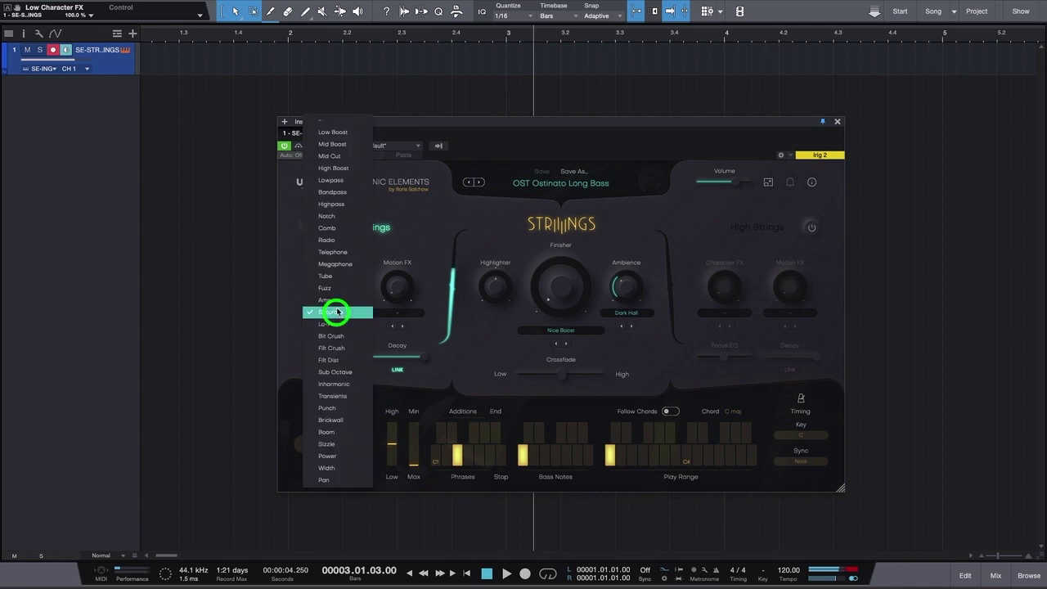
{"action": "left_click", "coordinate": [340, 121]}
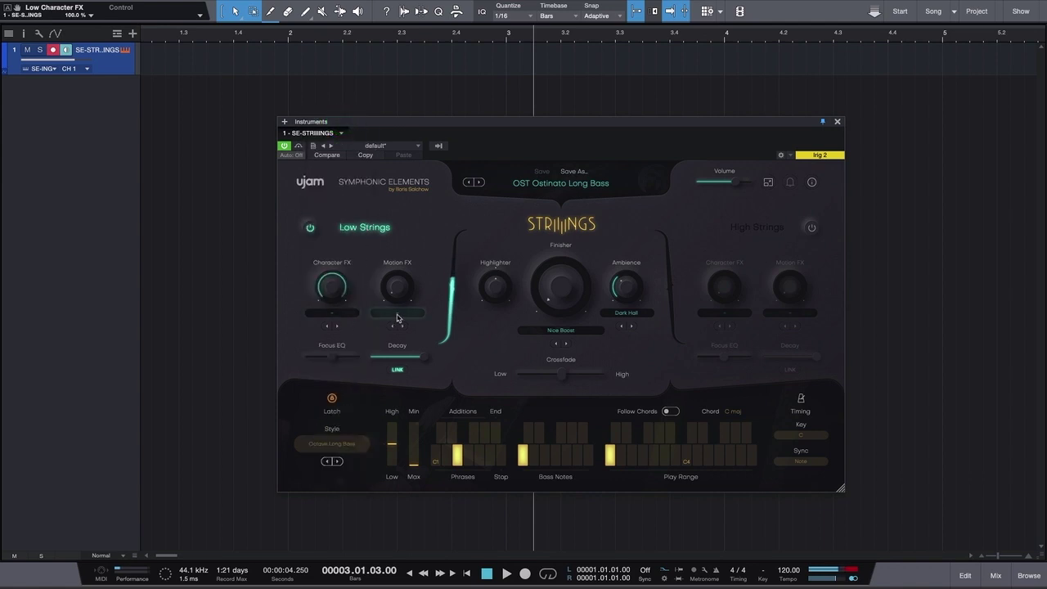
Step: Assign Tremolo as the Low Strings Motion FX, raise its amount to about 63%, and bring it back to 0%
{"action": "left_click", "coordinate": [405, 312]}
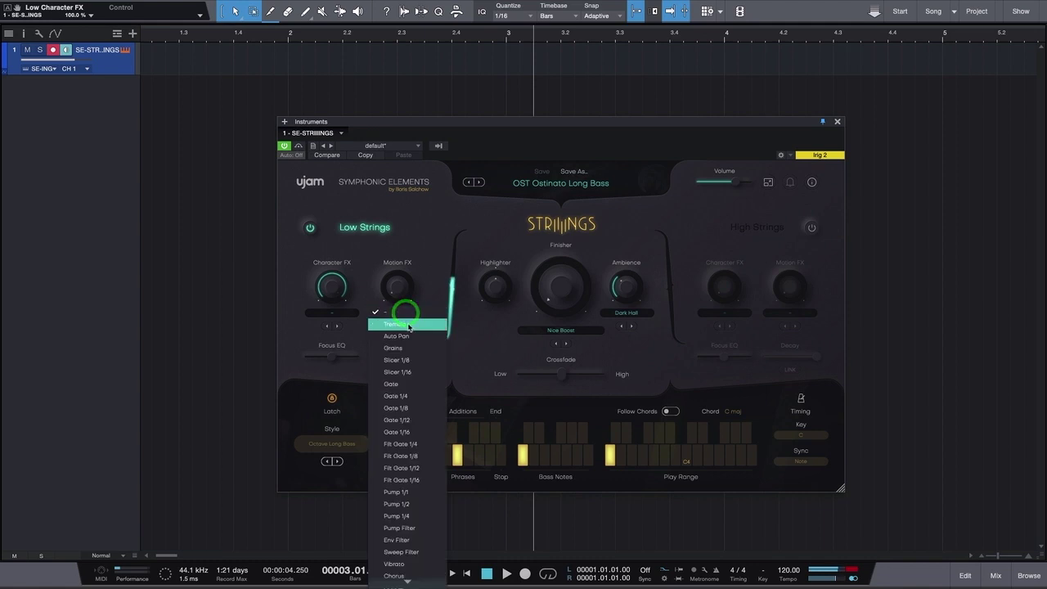
{"action": "left_click", "coordinate": [409, 324]}
{"action": "left_click_drag", "start_coordinate": [390, 244], "coordinate": [390, 208]}
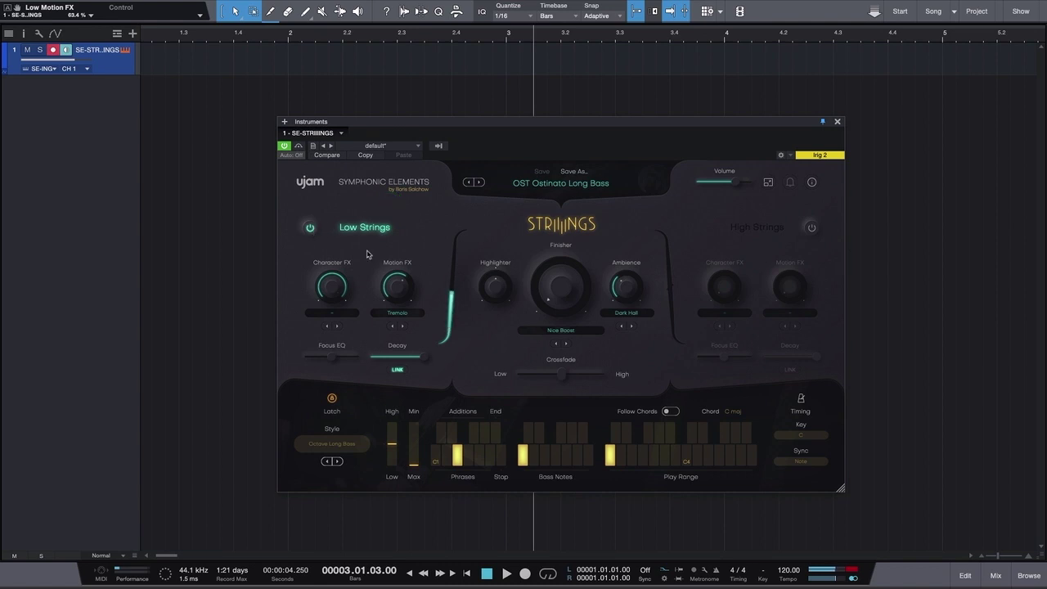
{"action": "left_click_drag", "start_coordinate": [397, 286], "coordinate": [428, 449]}
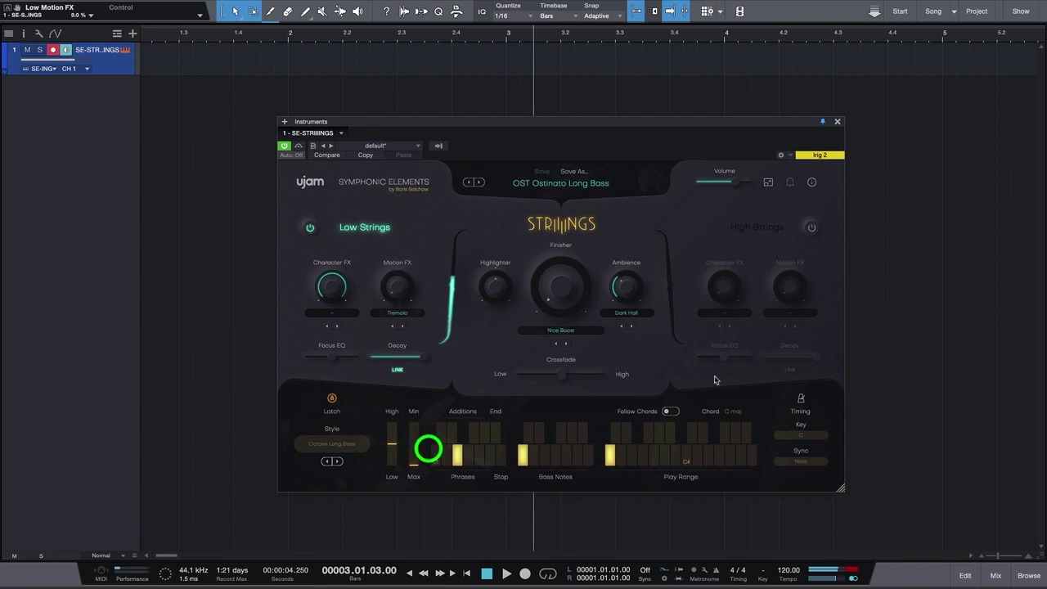
Step: Turn the High Strings layer back on and apply the Auto Pan Motion FX to it at about 61%
{"action": "left_click", "coordinate": [810, 227]}
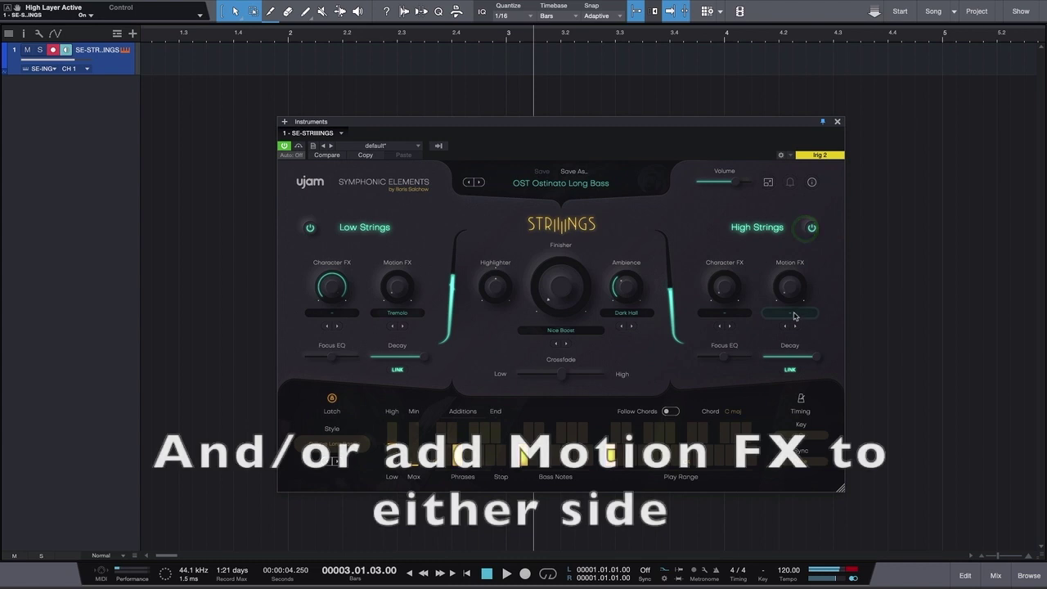
{"action": "left_click", "coordinate": [791, 313]}
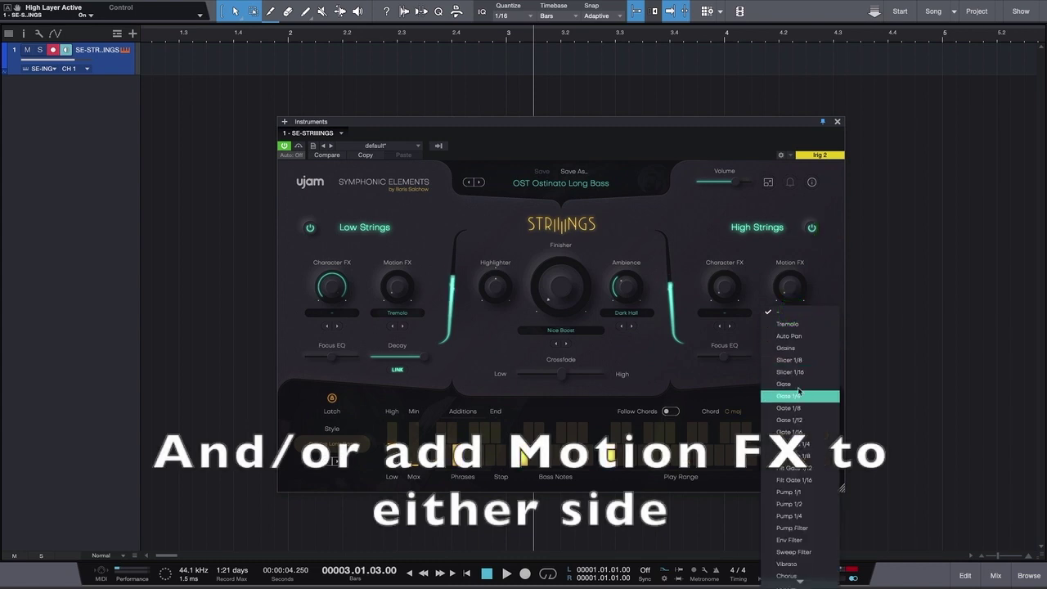
{"action": "left_click", "coordinate": [793, 336]}
{"action": "left_click_drag", "start_coordinate": [789, 287], "coordinate": [780, 216]}
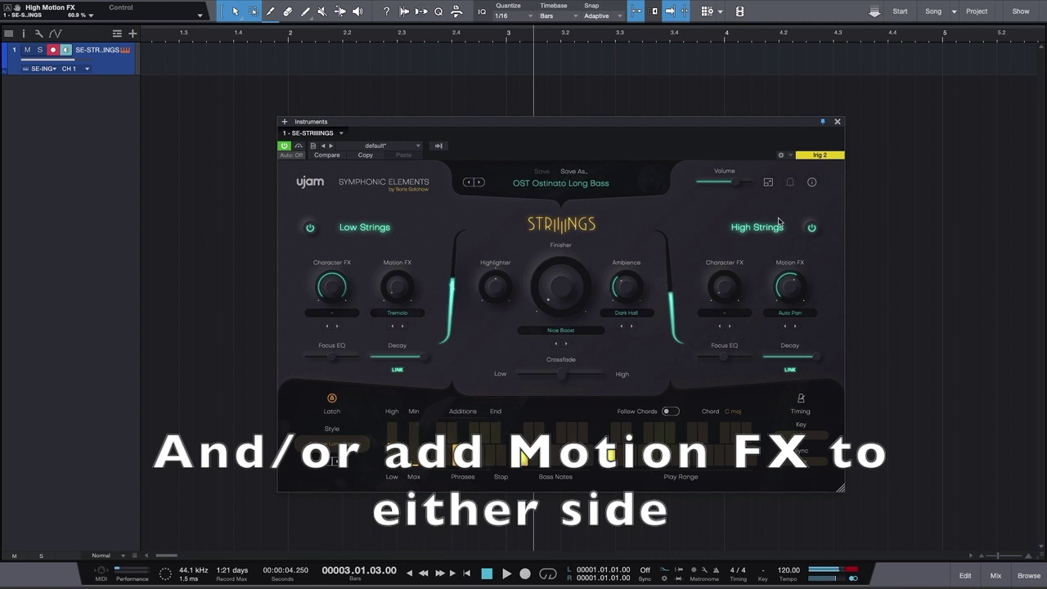
Step: Sweep the Crossfade fully to High at 100% and return it to about 2%
{"action": "left_click_drag", "start_coordinate": [562, 375], "coordinate": [677, 366]}
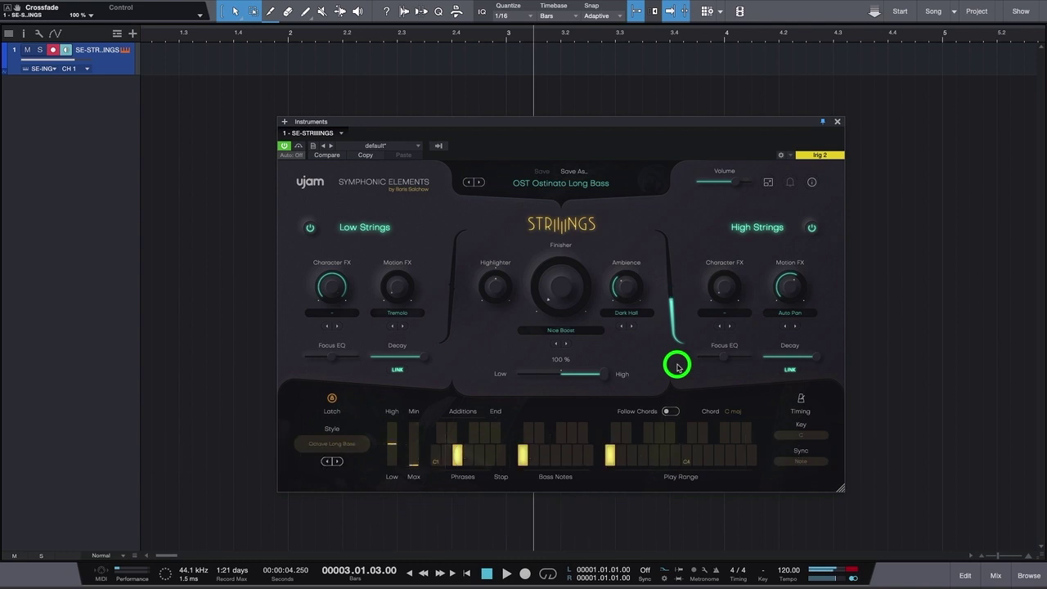
{"action": "left_click_drag", "start_coordinate": [677, 367], "coordinate": [563, 377]}
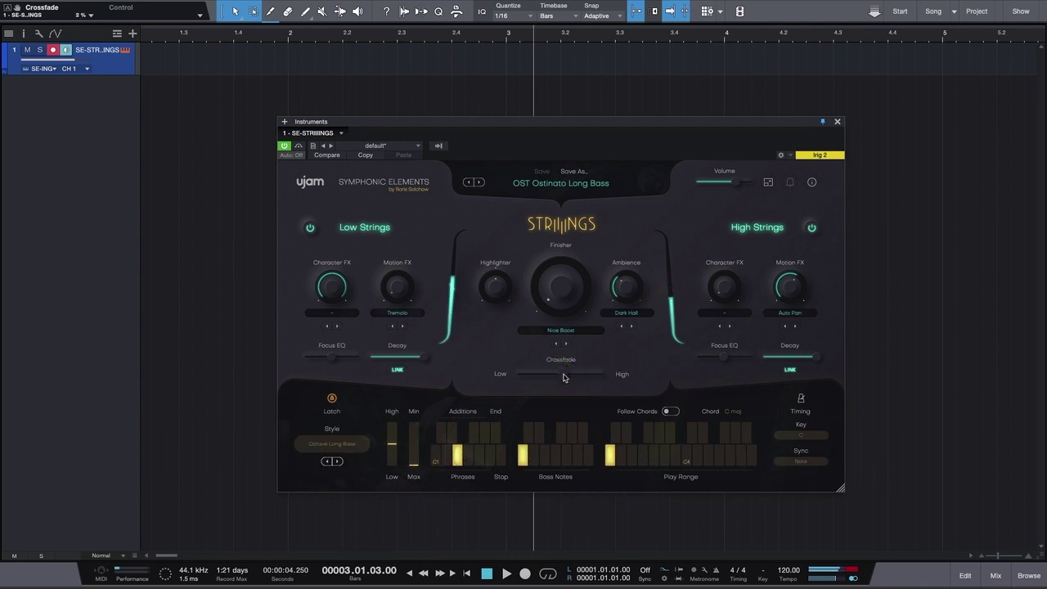
Step: Play the D1 and C1 phrases, and trigger the D#1 and F#1 additions over the C1 phrase
{"action": "left_click", "coordinate": [447, 455]}
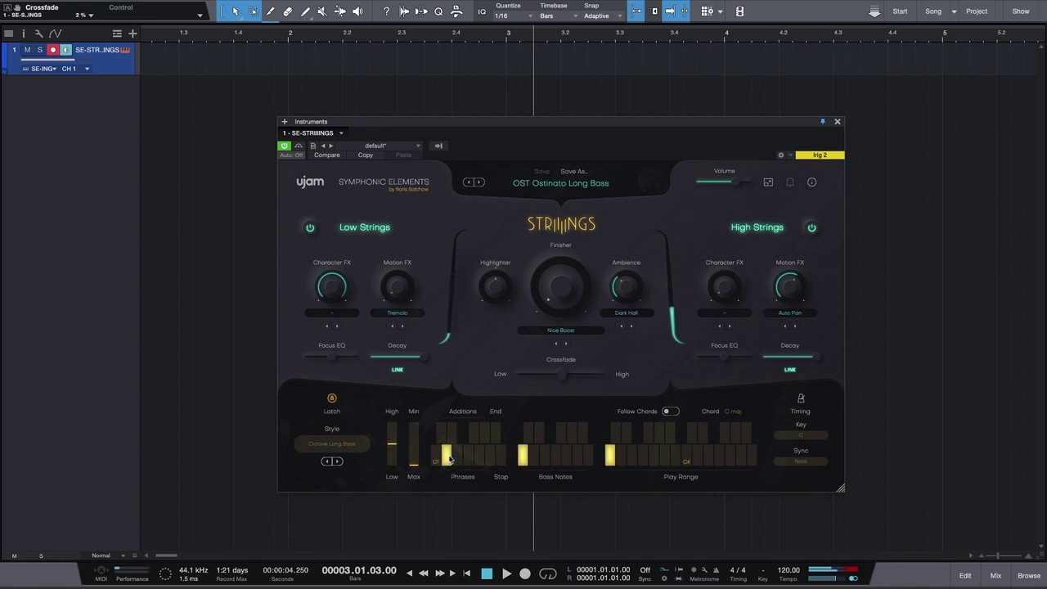
{"action": "left_click", "coordinate": [437, 457]}
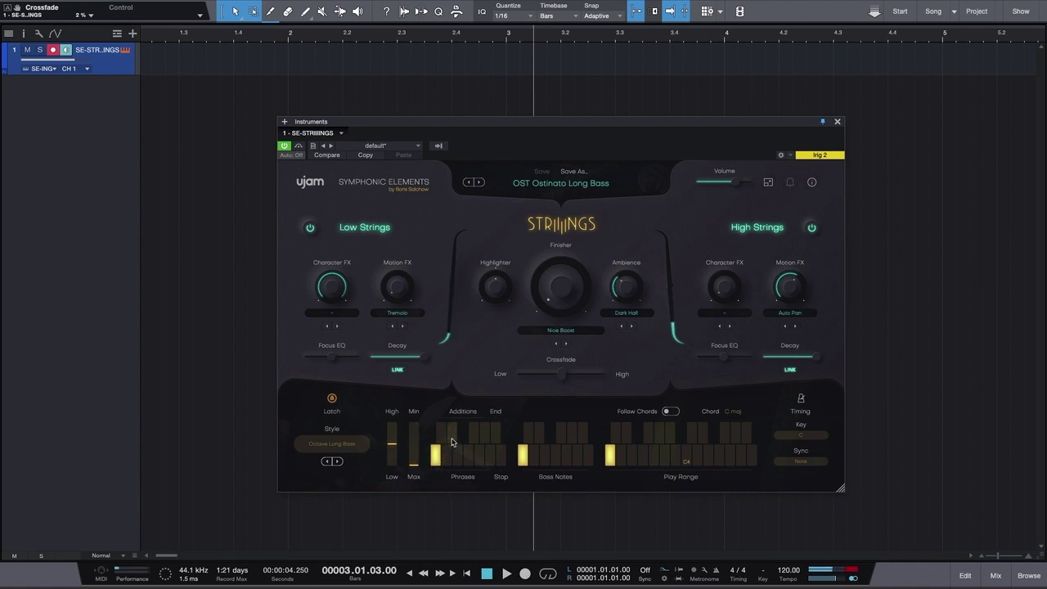
{"action": "left_click", "coordinate": [452, 440]}
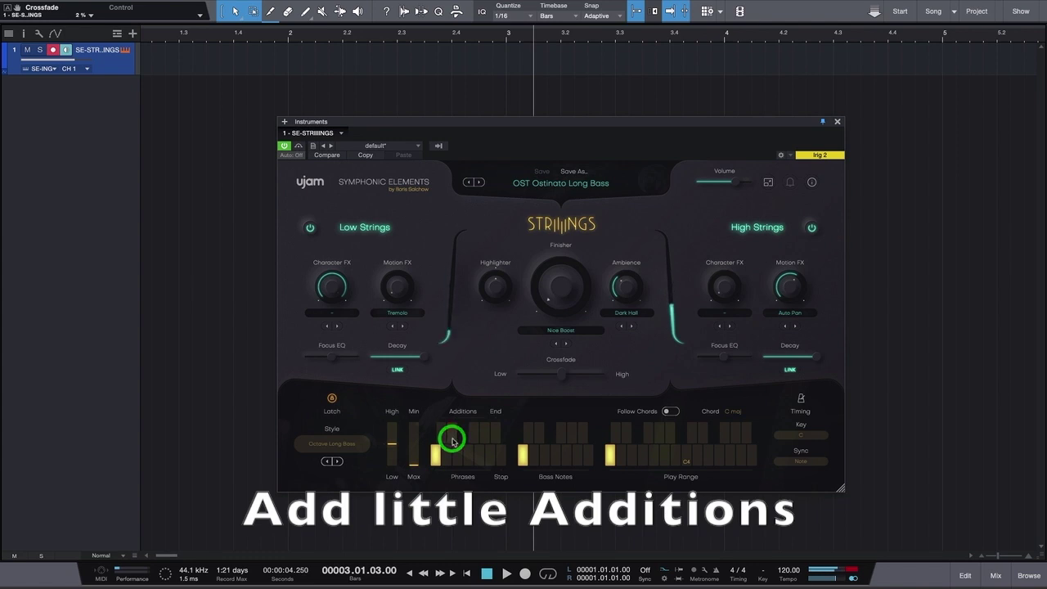
{"action": "left_click", "coordinate": [472, 440]}
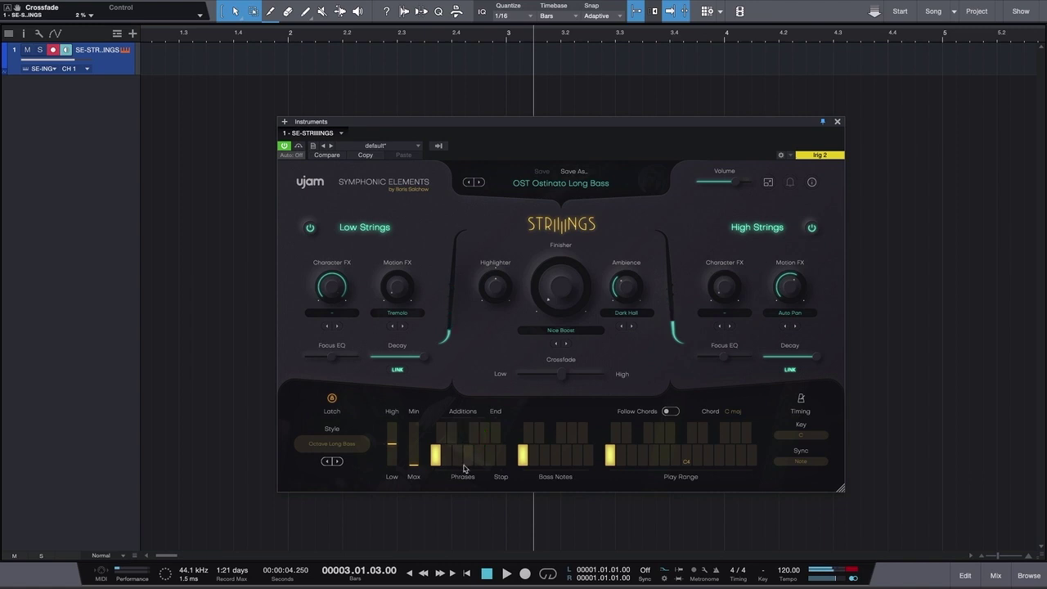
{"action": "left_click", "coordinate": [453, 433]}
Step: Switch to the A1 phrase and clear the High Strings Motion FX selection
{"action": "left_click", "coordinate": [491, 462]}
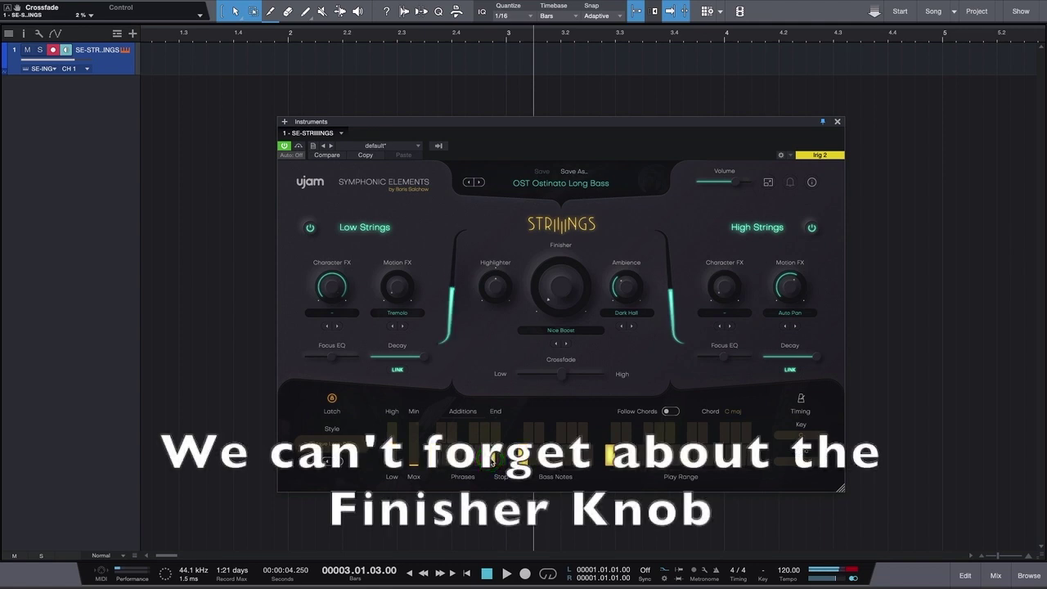
{"action": "left_click", "coordinate": [789, 312]}
{"action": "left_click", "coordinate": [790, 293]}
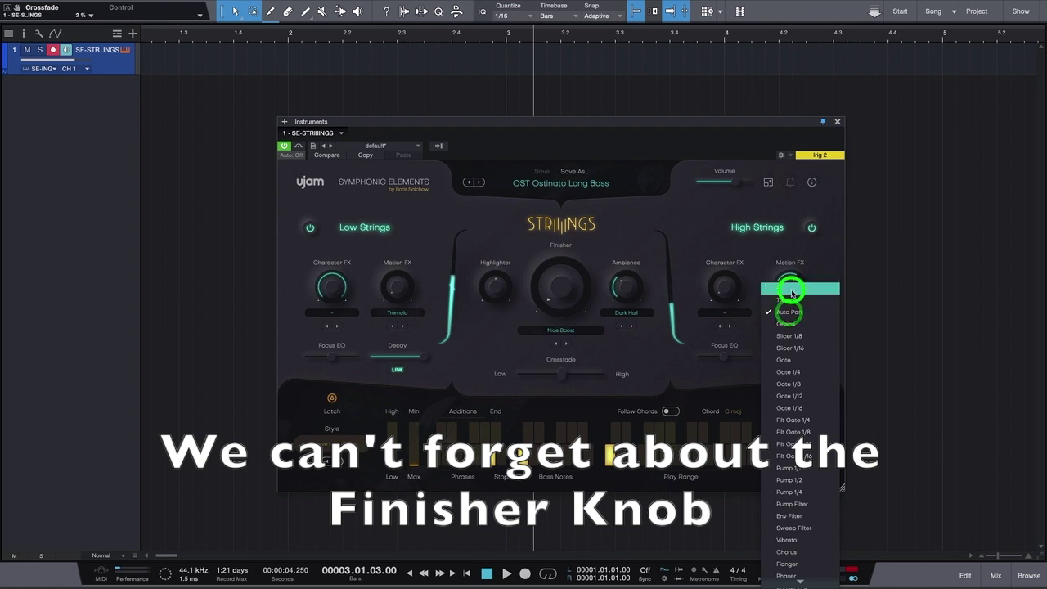
Step: Set the Finisher effect to Neo Hot Bath, sweep its amount, and return it to 0%
{"action": "left_click", "coordinate": [553, 304]}
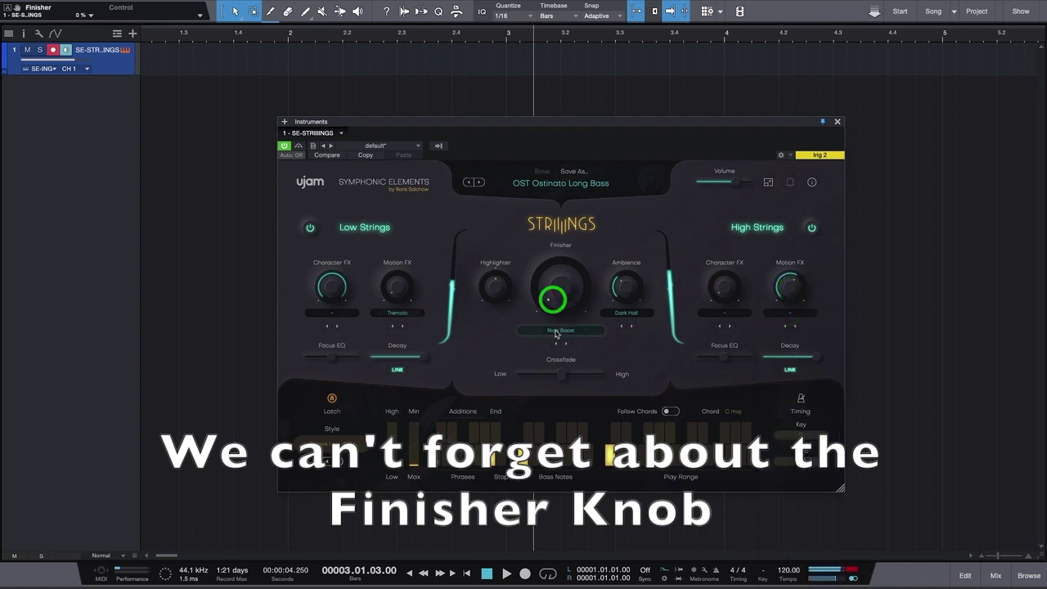
{"action": "left_click", "coordinate": [560, 330]}
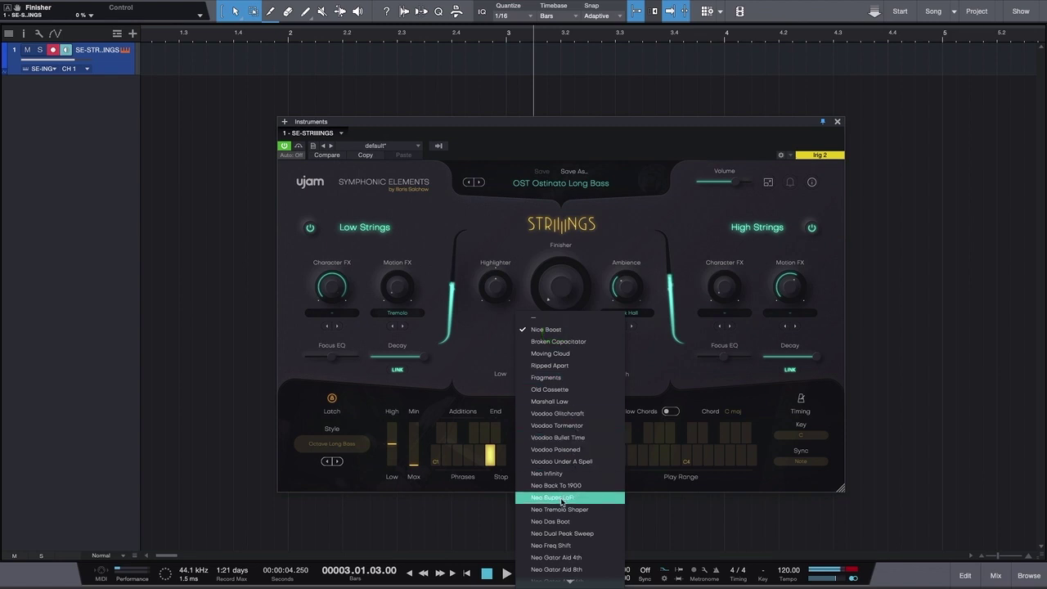
{"action": "scroll", "coordinate": [563, 501], "scroll_direction": "down", "scroll_amount": 1}
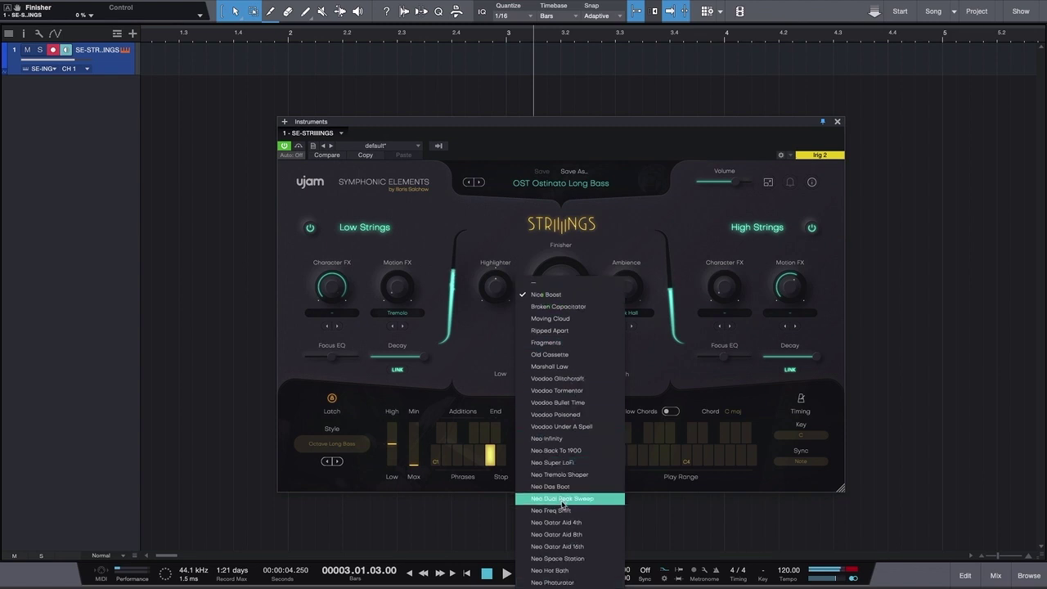
{"action": "left_click", "coordinate": [555, 570]}
{"action": "left_click", "coordinate": [562, 296]}
{"action": "mouse_move", "coordinate": [562, 297]}
{"action": "left_mouse_down"}
{"action": "mouse_move", "coordinate": [547, 263]}
{"action": "mouse_move", "coordinate": [547, 168]}
{"action": "mouse_move", "coordinate": [547, 283]}
{"action": "mouse_move", "coordinate": [489, 280]}
{"action": "mouse_move", "coordinate": [487, 233]}
{"action": "mouse_move", "coordinate": [492, 353]}
{"action": "mouse_move", "coordinate": [492, 294]}
{"action": "left_mouse_up"}
{"action": "left_click_drag", "start_coordinate": [563, 289], "coordinate": [547, 314]}
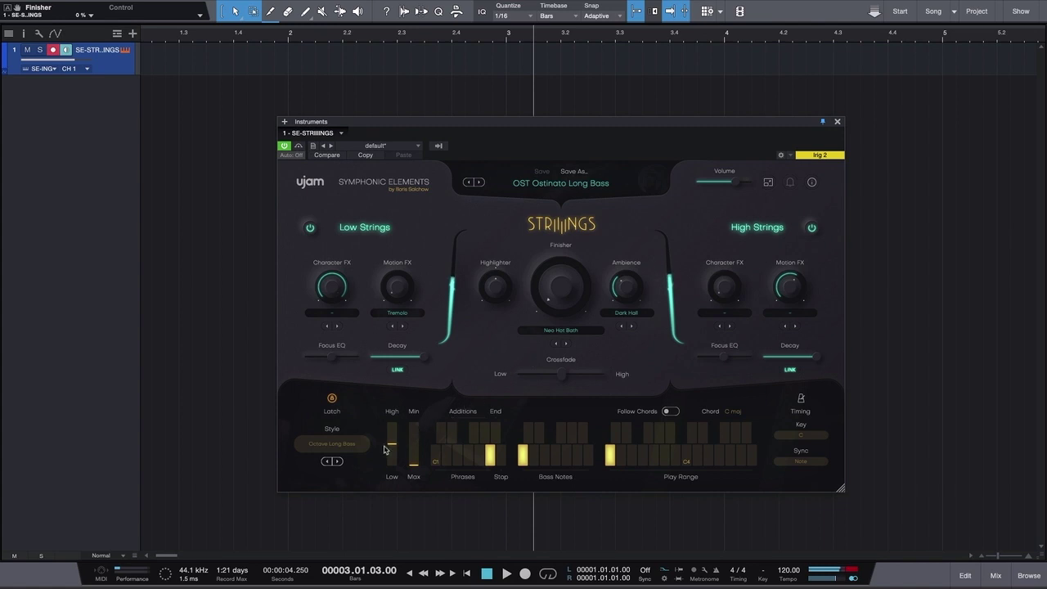
Step: Switch from the A1 phrase to the D1 phrase and on to C1
{"action": "left_click", "coordinate": [448, 455]}
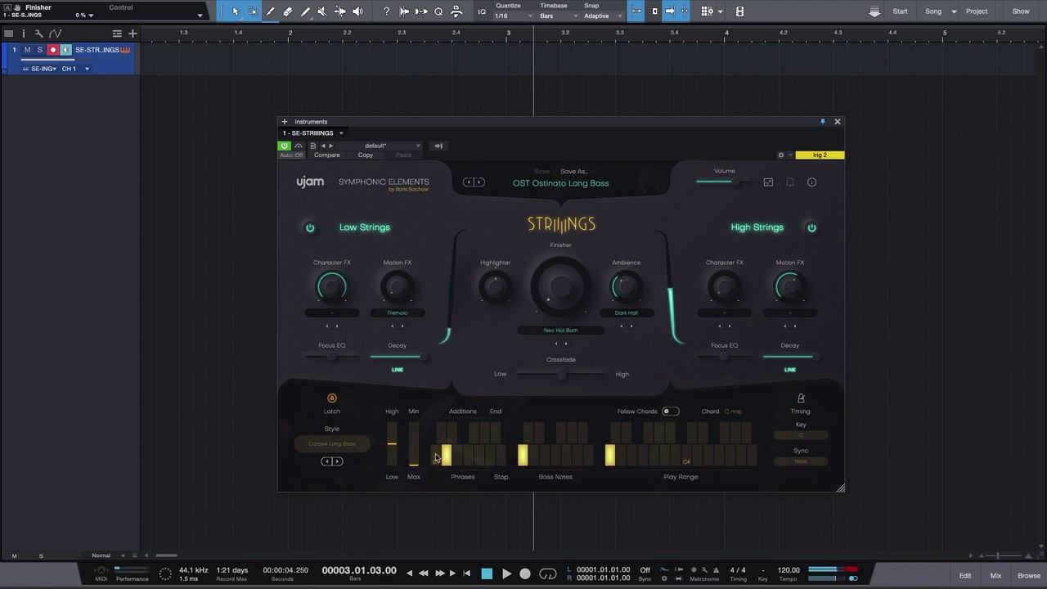
{"action": "left_click", "coordinate": [436, 457]}
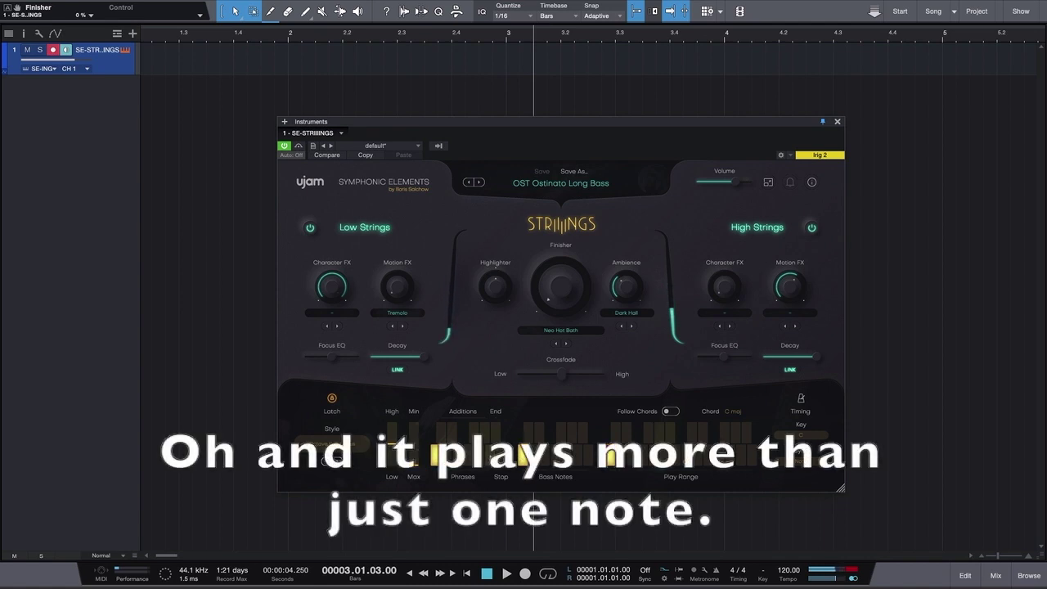
Step: Play E3, F3, G3, G#3, E4, D4, C4 and C3 in the play range and finish with the End key
{"action": "left_click", "coordinate": [634, 456]}
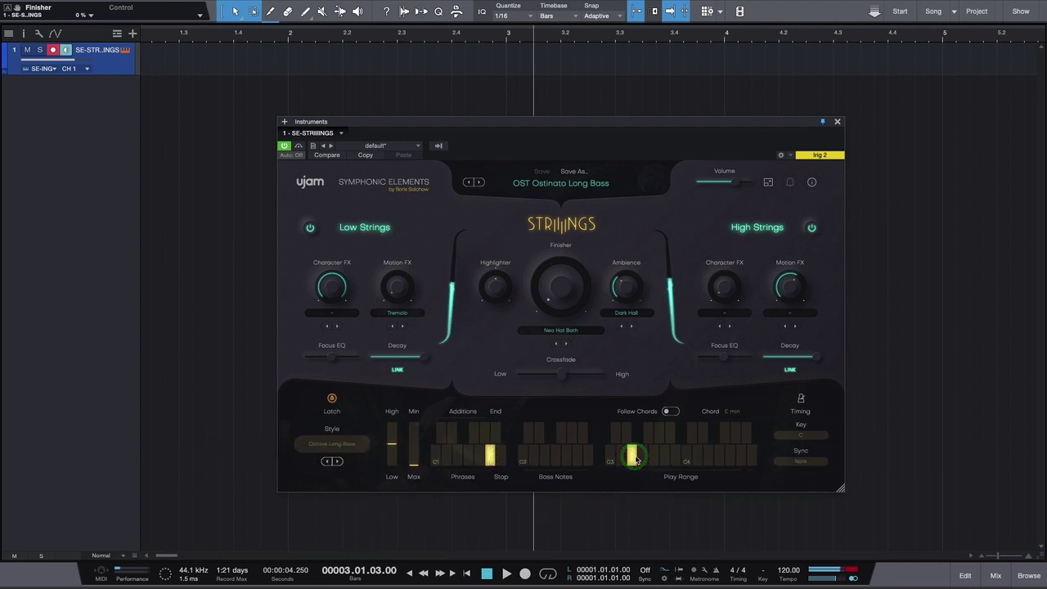
{"action": "left_click", "coordinate": [642, 458]}
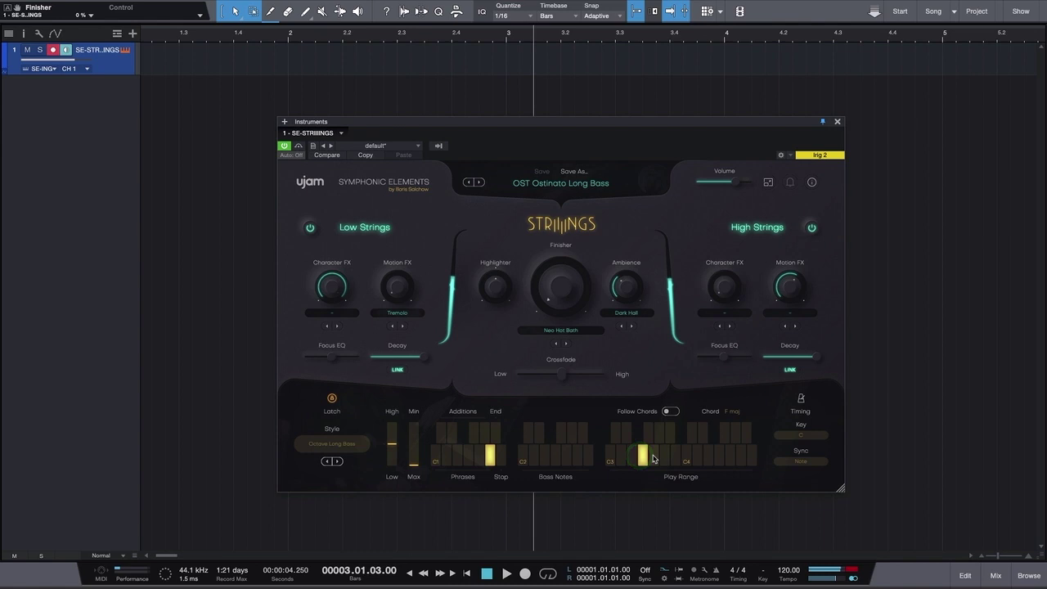
{"action": "left_click", "coordinate": [653, 458]}
{"action": "left_click", "coordinate": [659, 437]}
{"action": "left_click", "coordinate": [708, 456]}
{"action": "left_click", "coordinate": [696, 455]}
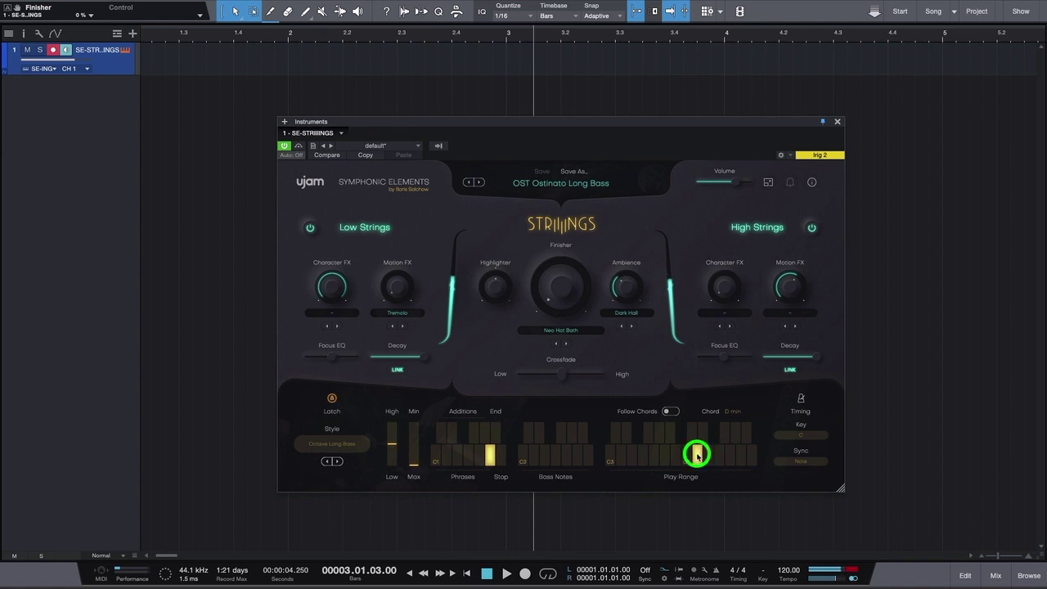
{"action": "left_click", "coordinate": [686, 456]}
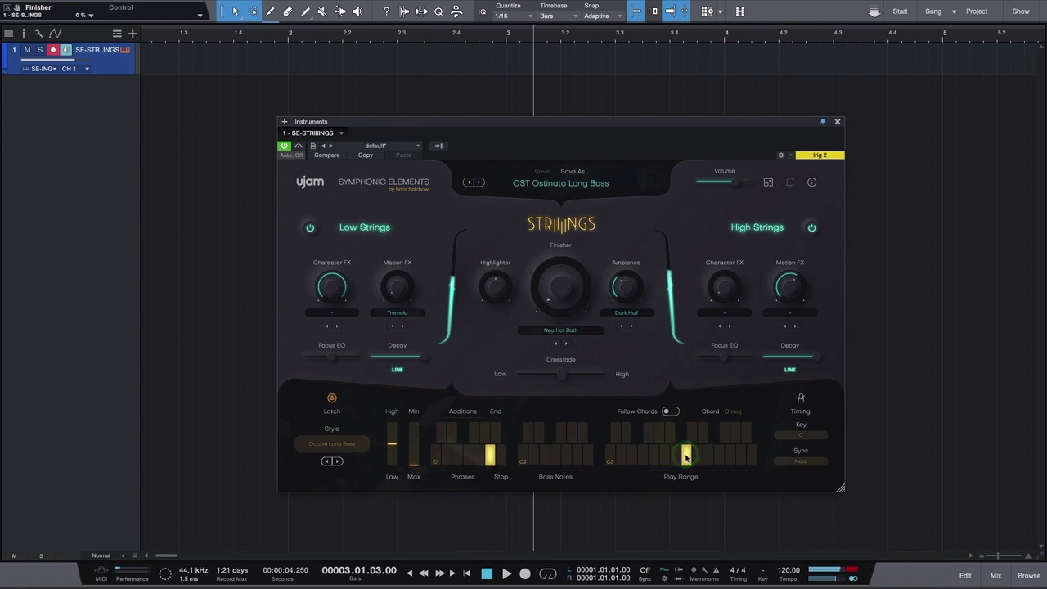
{"action": "left_click", "coordinate": [608, 458]}
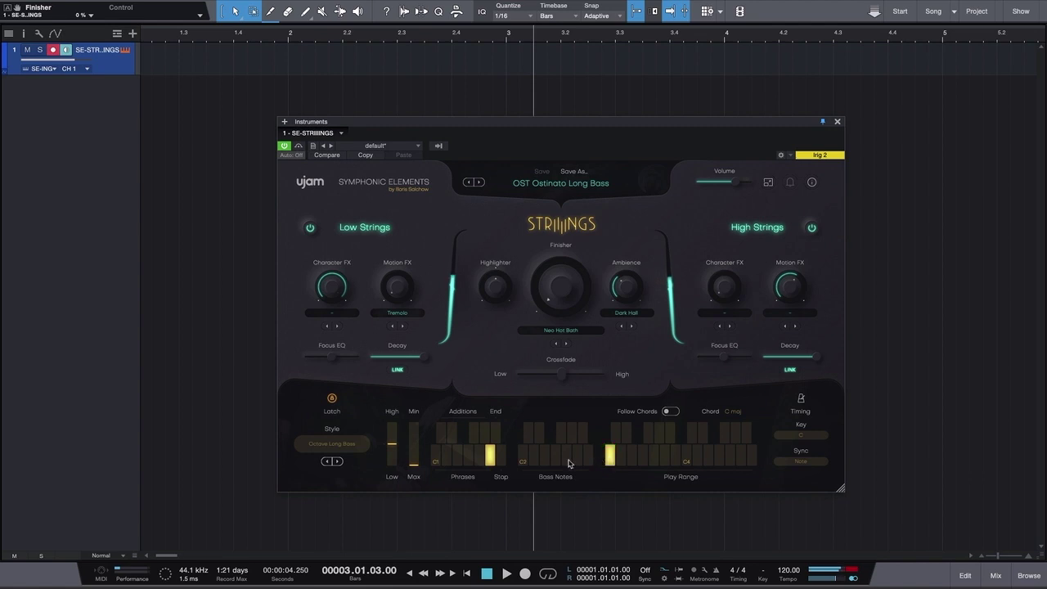
{"action": "left_click", "coordinate": [495, 431]}
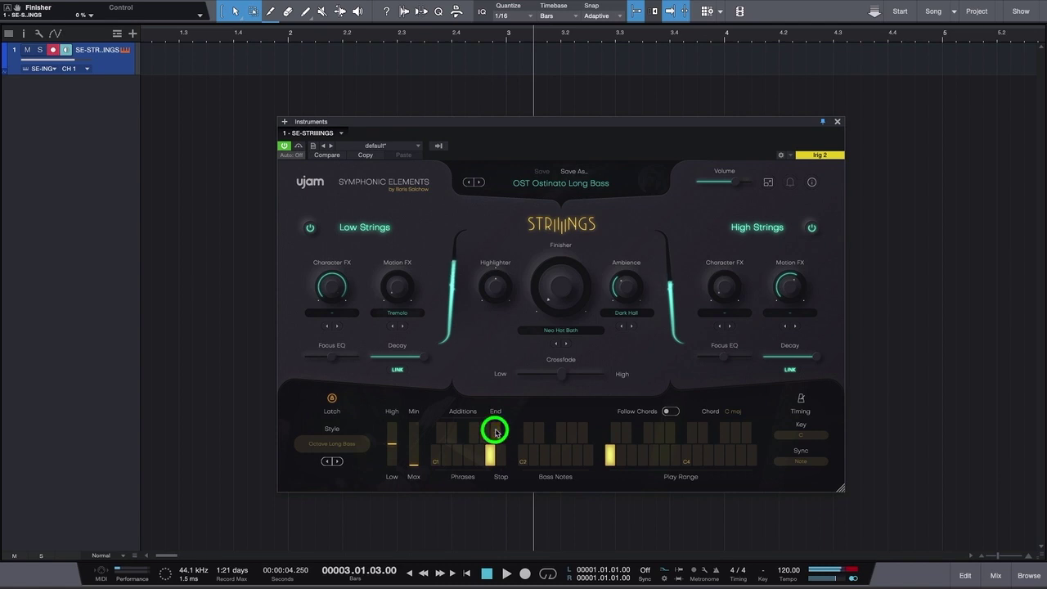